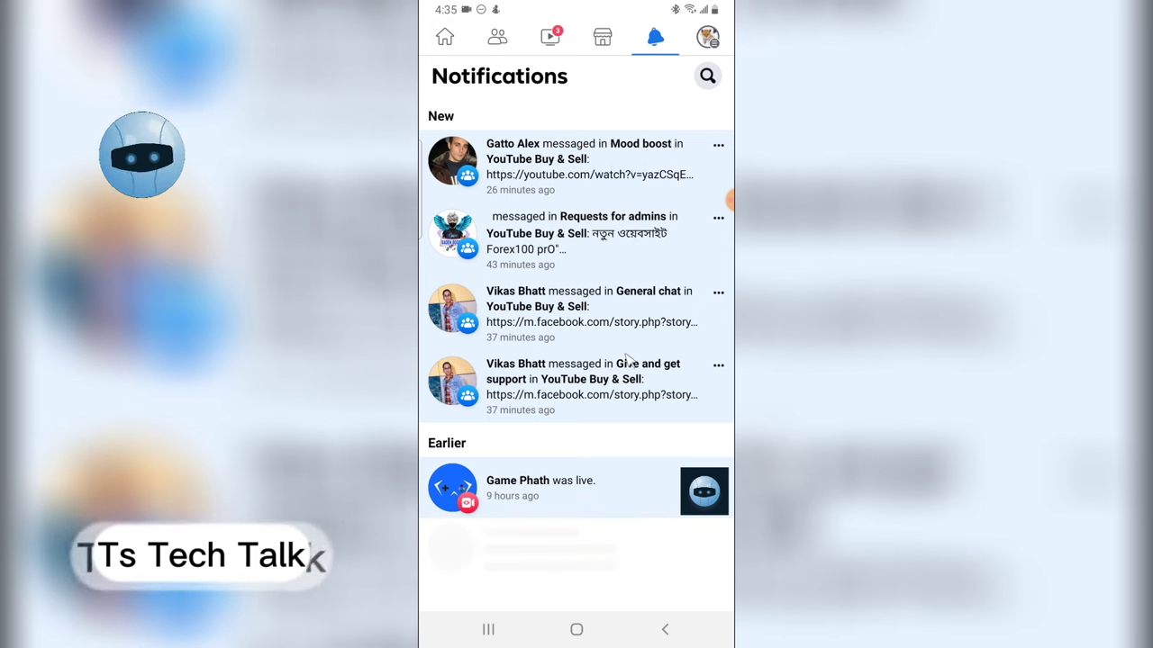
- Pull-refresh the Notifications list, then go back to the home news feed
drag(505, 117, 511, 192)
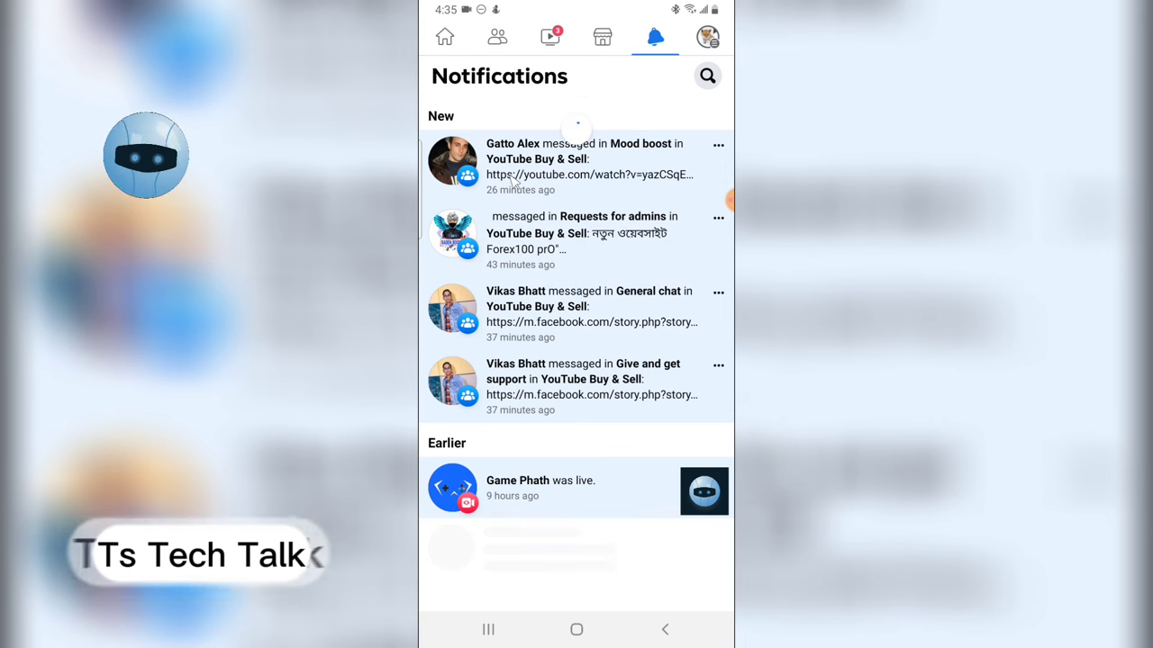
click(445, 37)
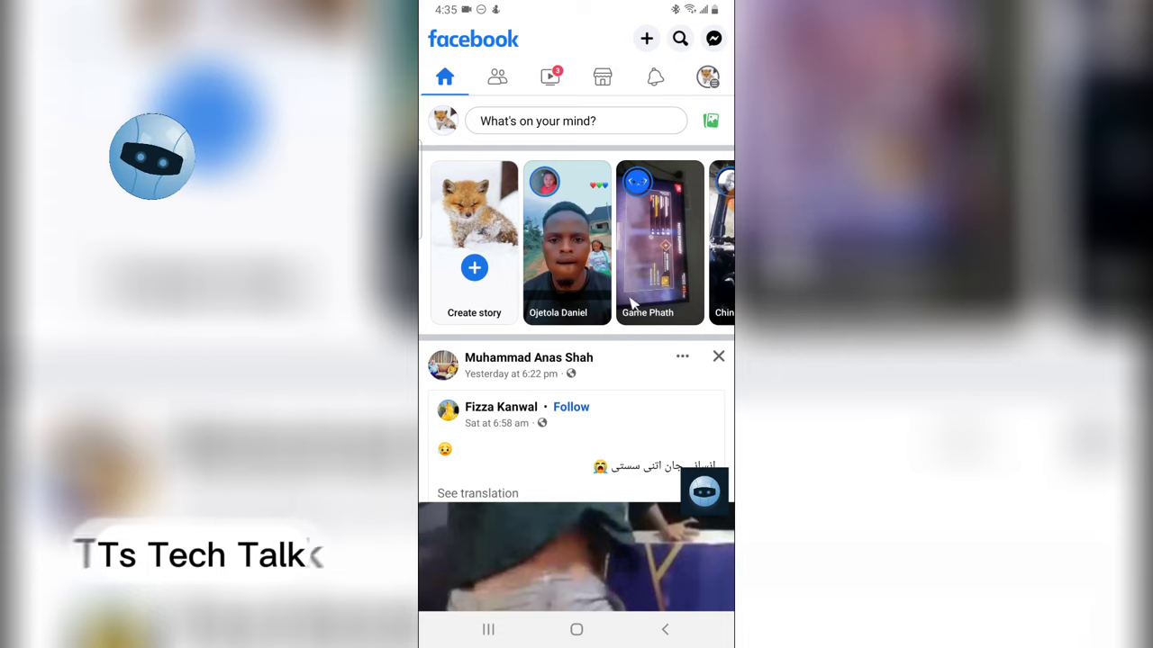
- Open the private Daily Diquest group (803 members) from the Groups list in the menu
scroll(645, 366, down, 5)
scroll(653, 367, down, 3)
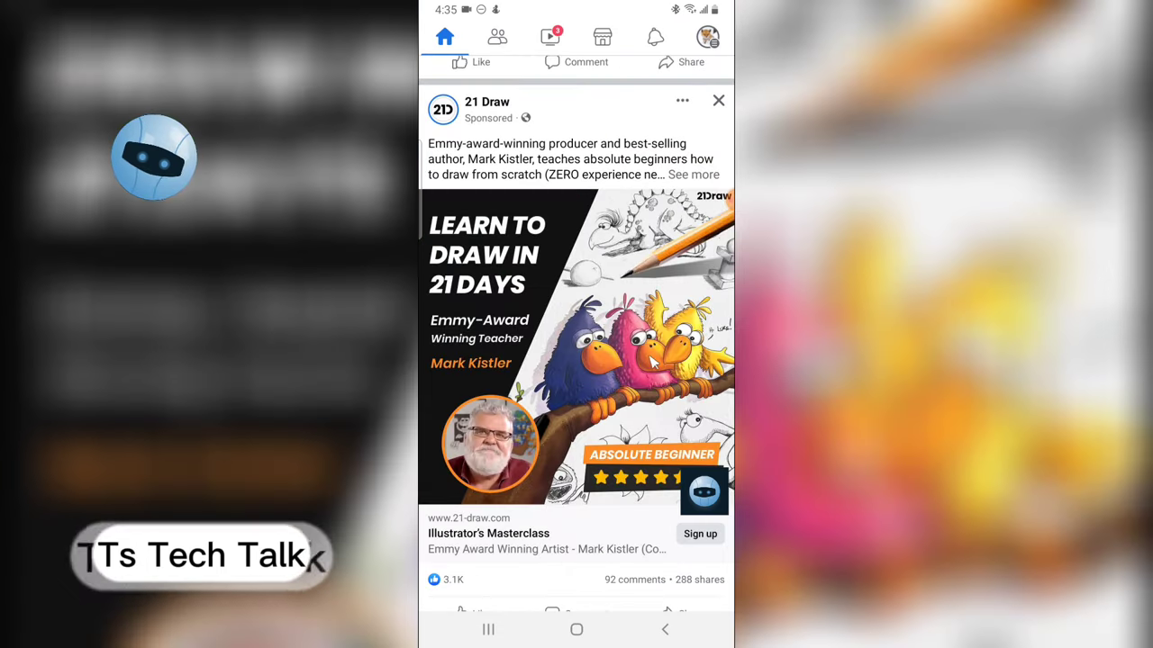
scroll(651, 330, up, 10)
click(708, 79)
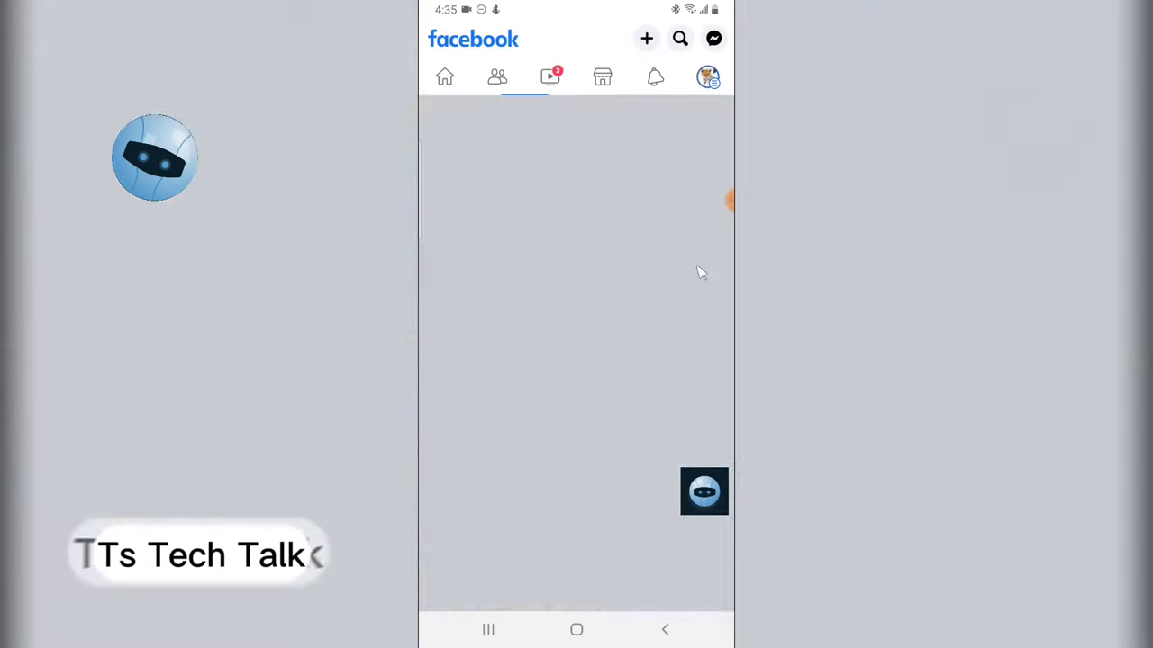
click(527, 325)
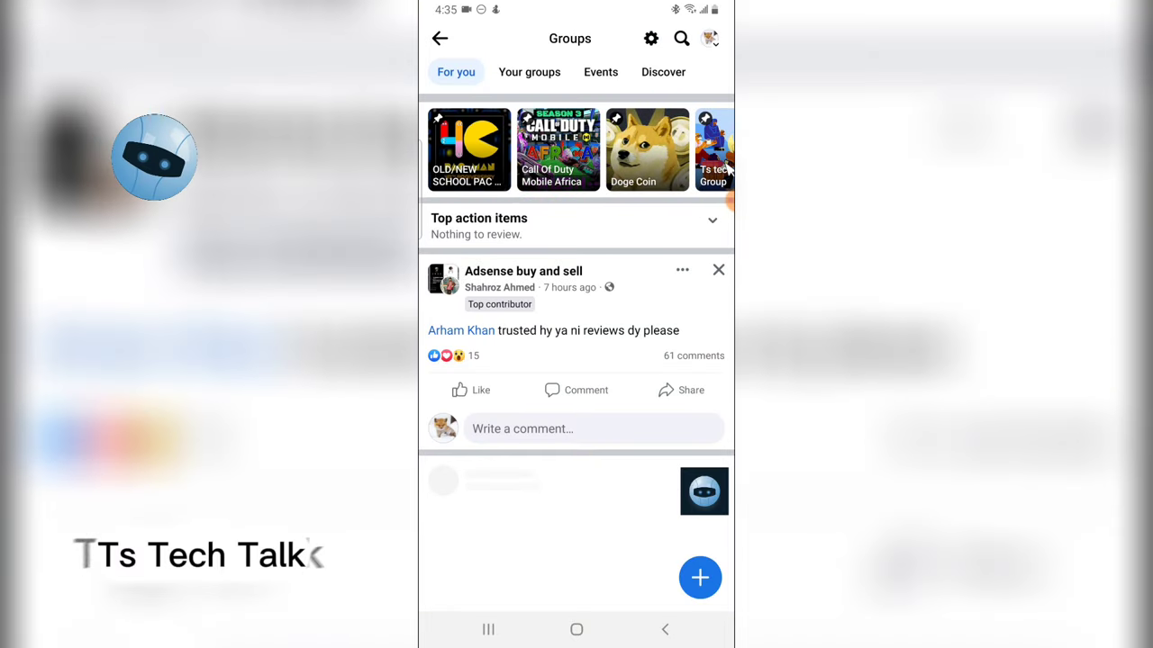
drag(730, 170, 567, 184)
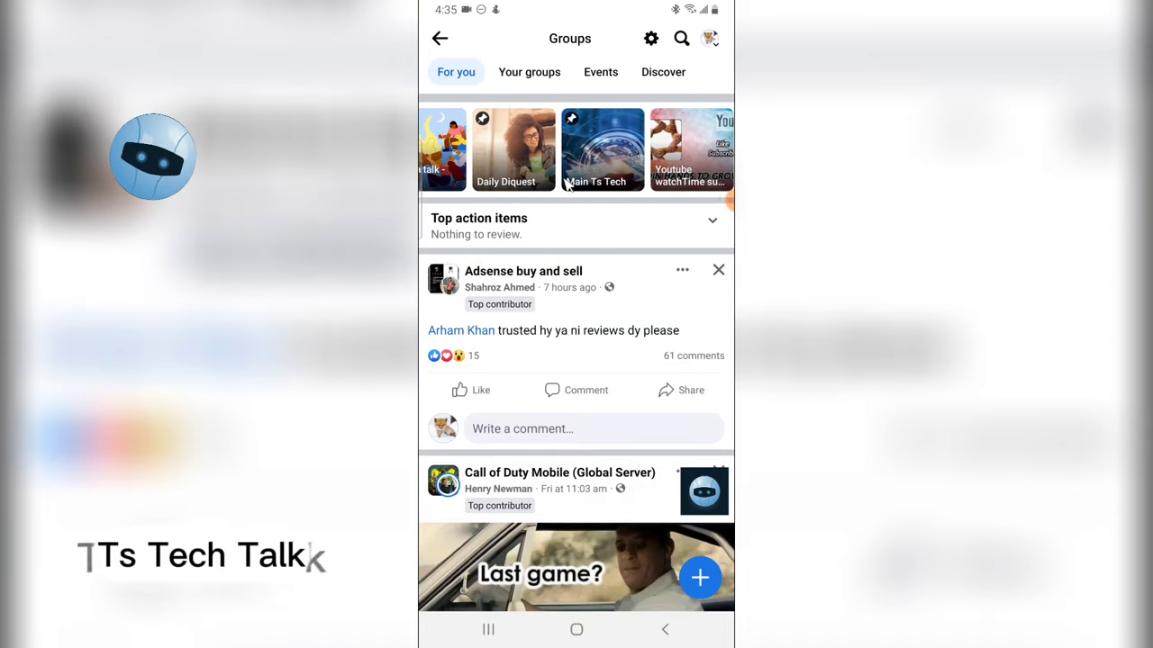
click(544, 184)
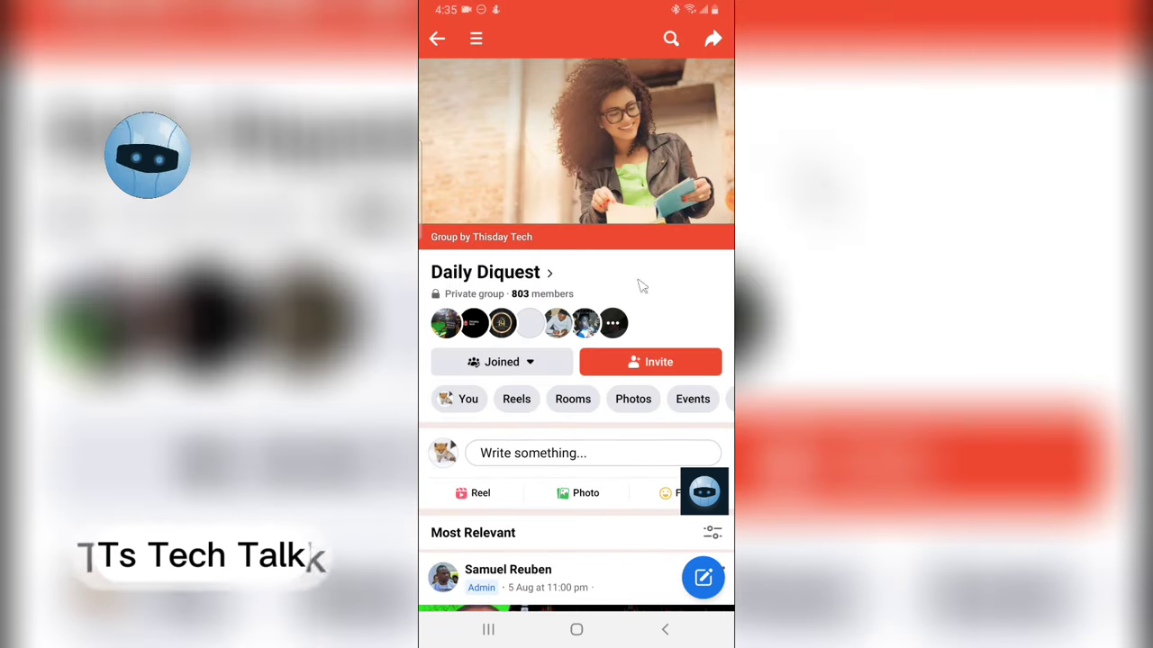
- Start a group post and paste 'Just a little support can go a long way'
click(620, 463)
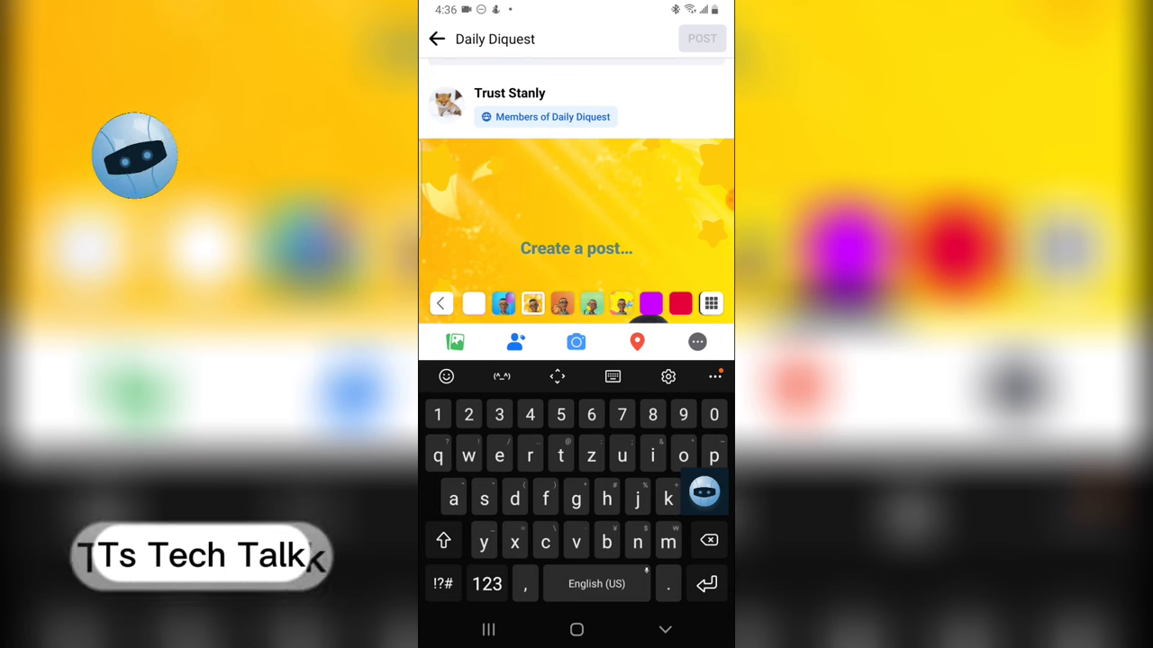
click(522, 252)
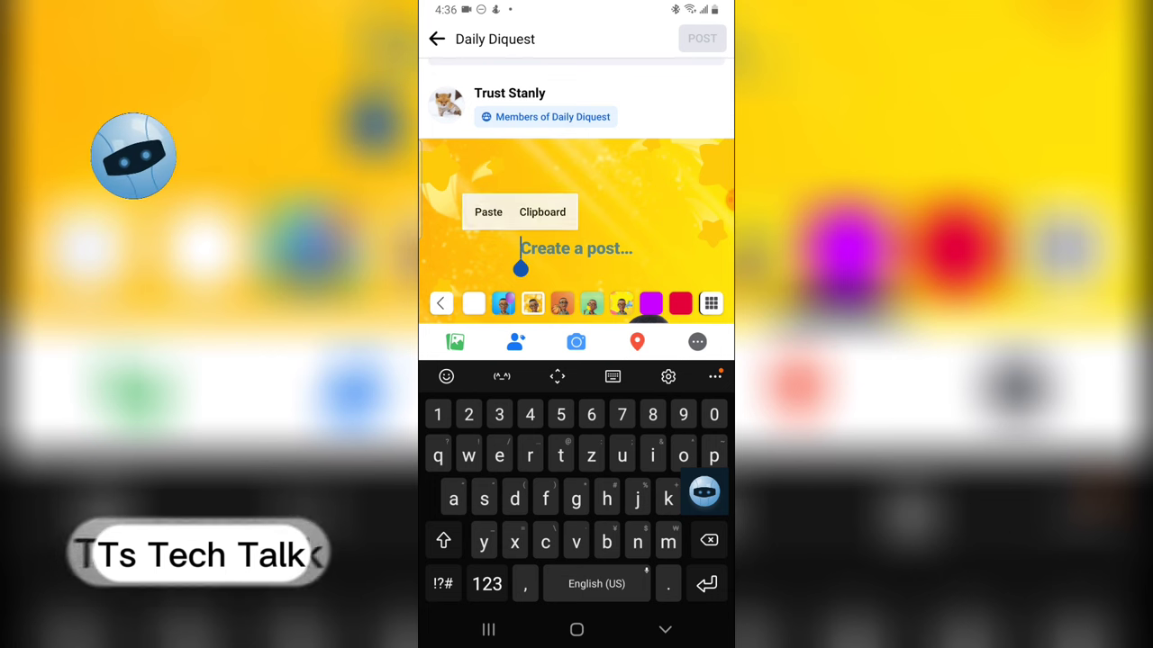
click(486, 211)
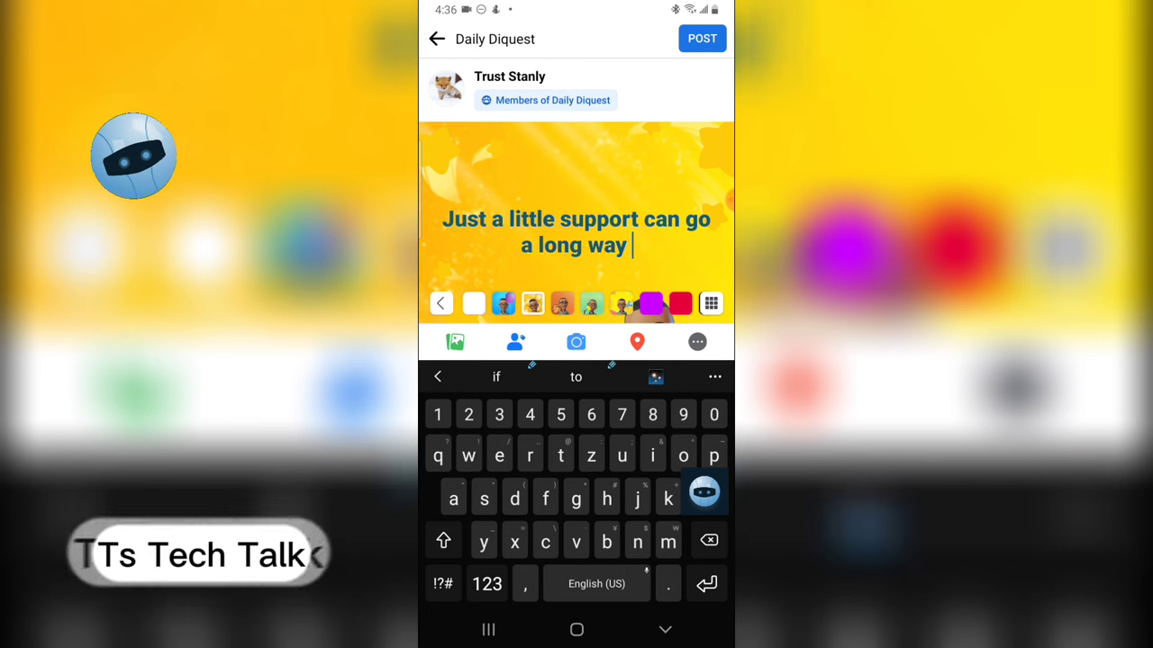
click(442, 583)
text(')
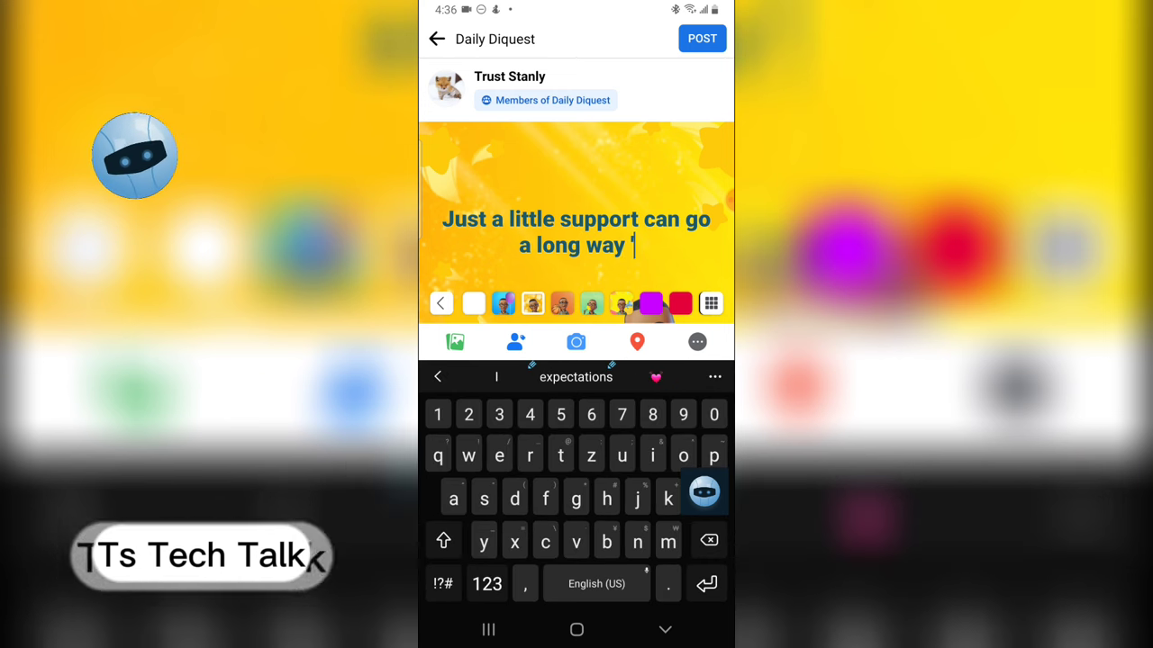
click(442, 580)
key(BackSpace)
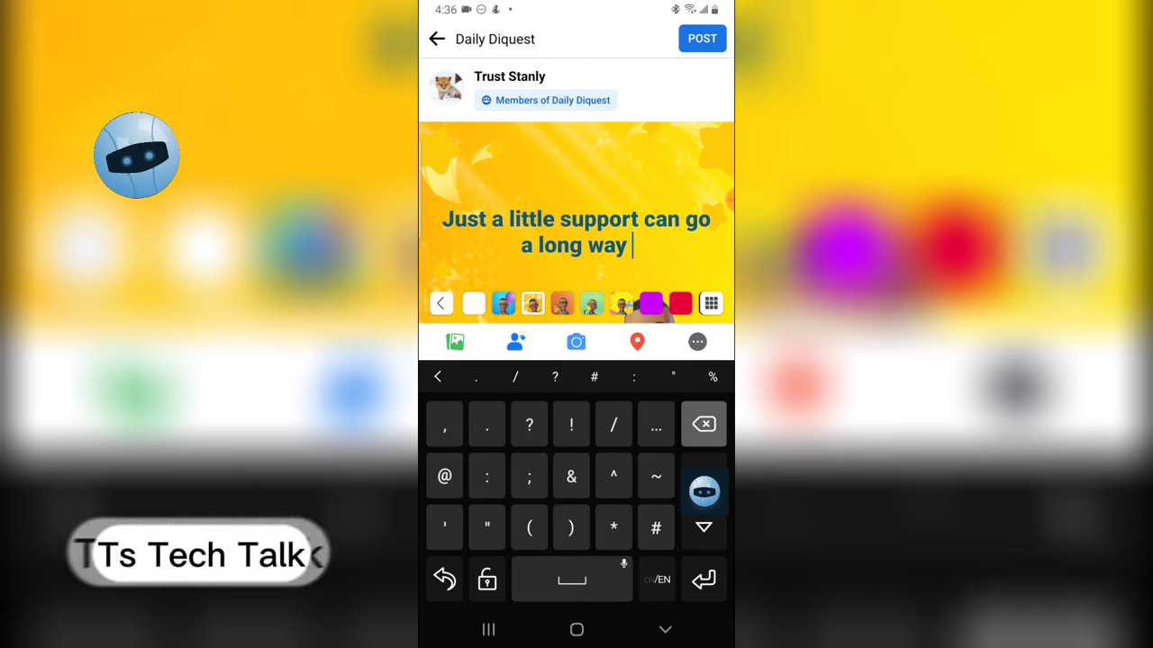
text(@)
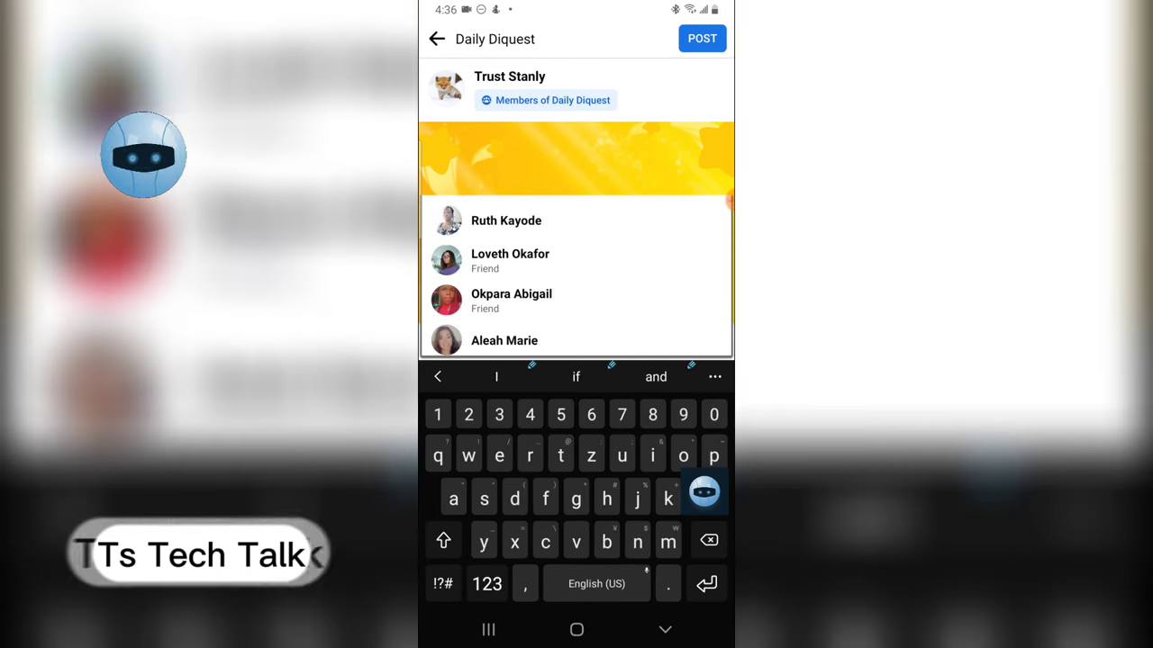
text(everyon)
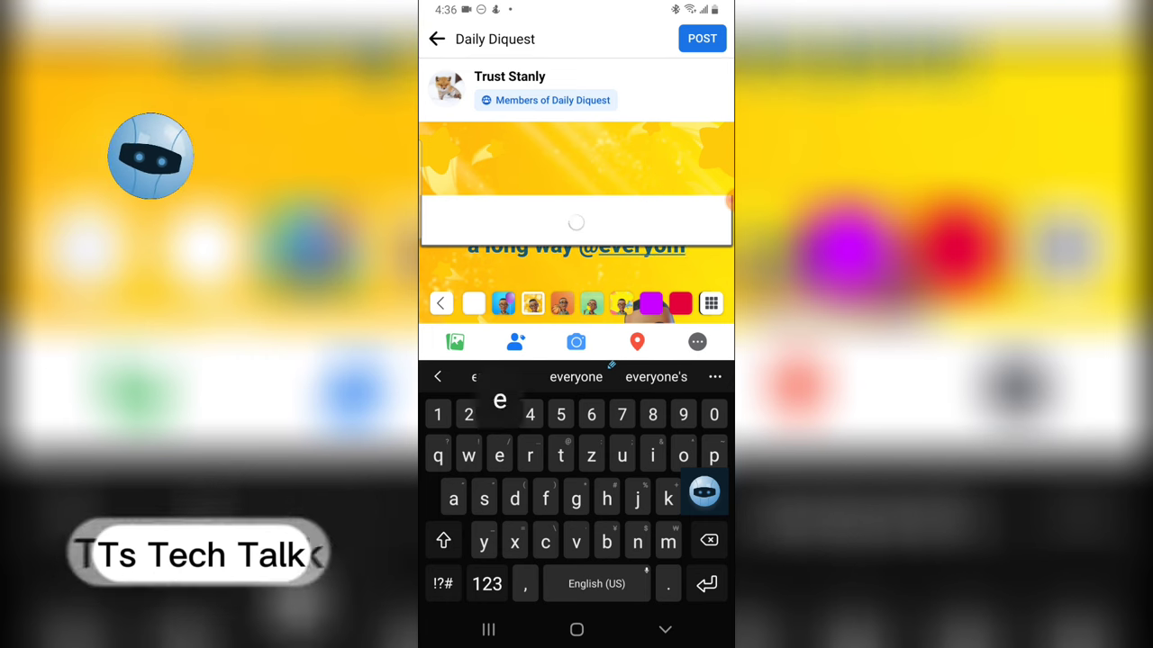
text(e)
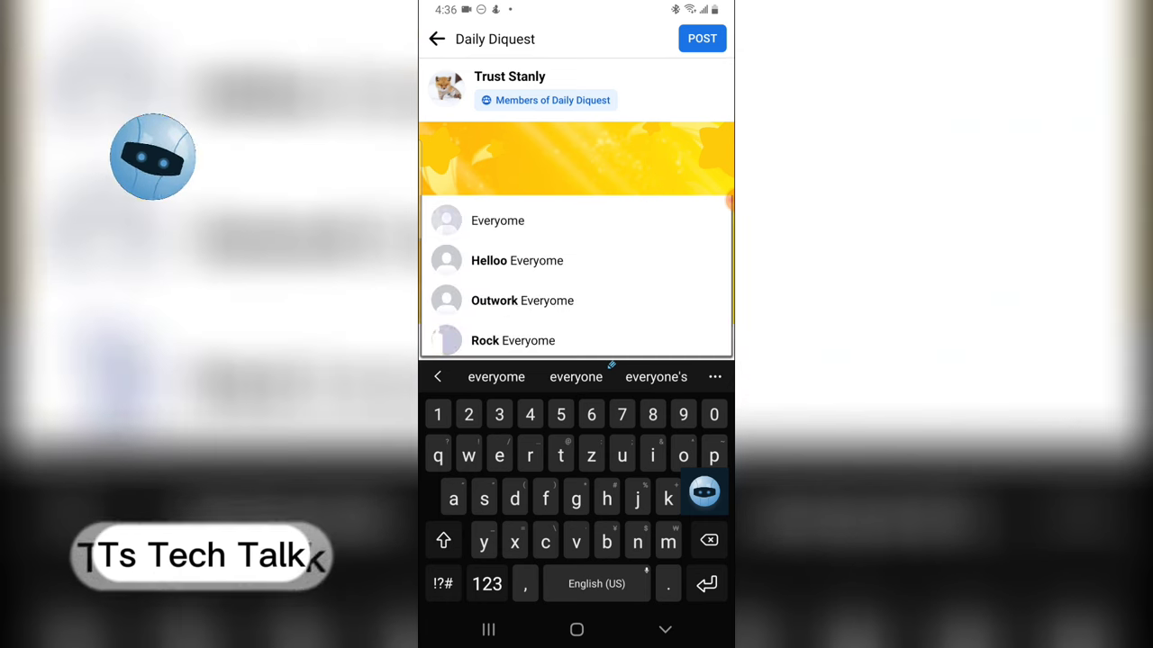
key(BackSpace)
key(BackSpace)
text(ne)
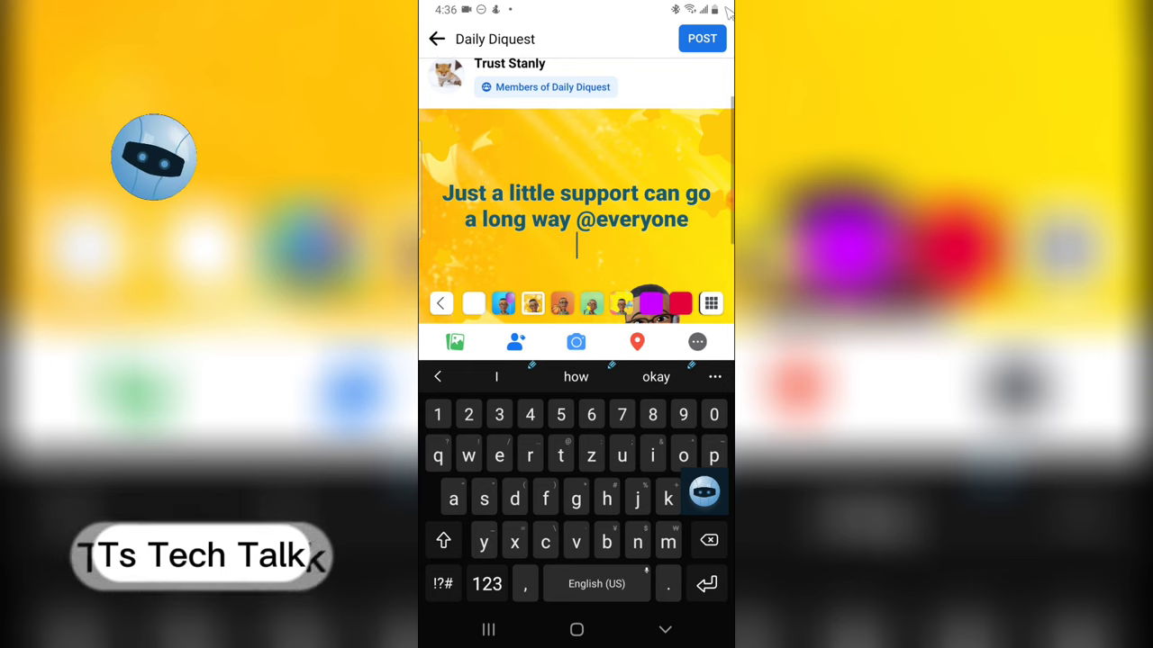
click(702, 38)
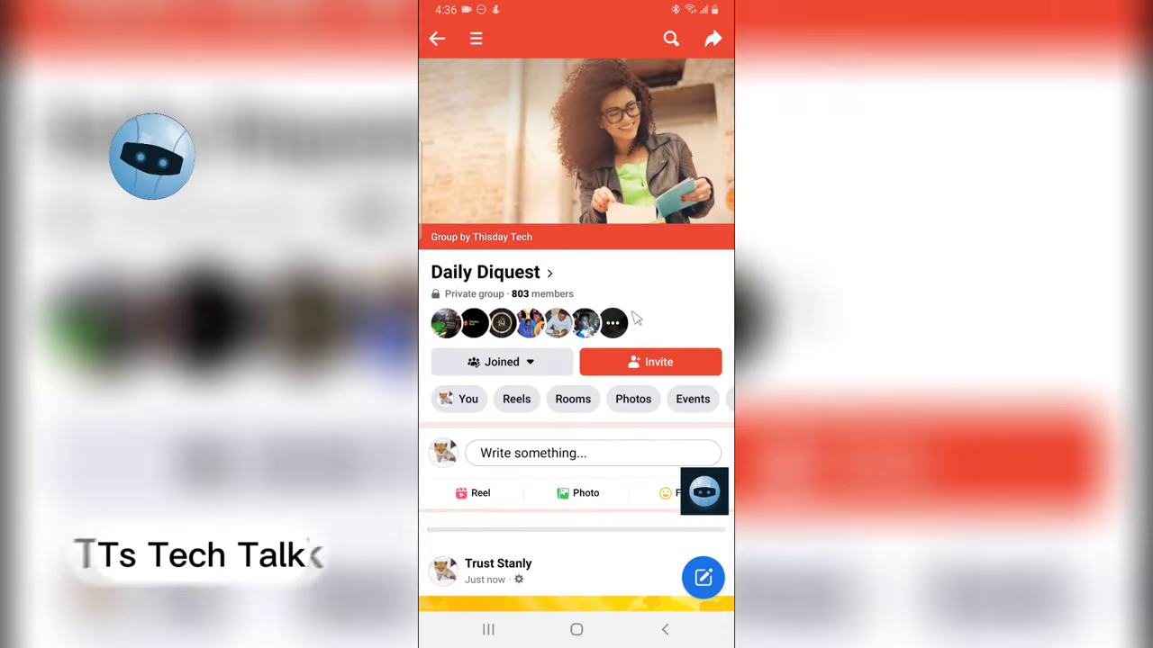
scroll(612, 441, down, 3)
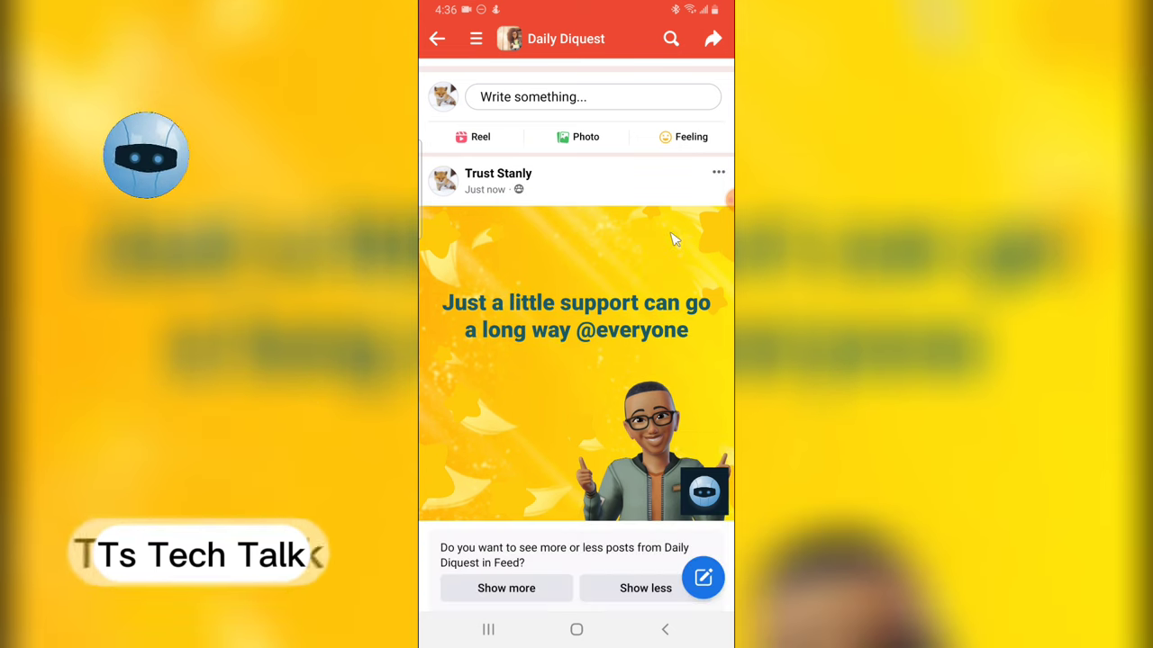
scroll(559, 356, down, 2)
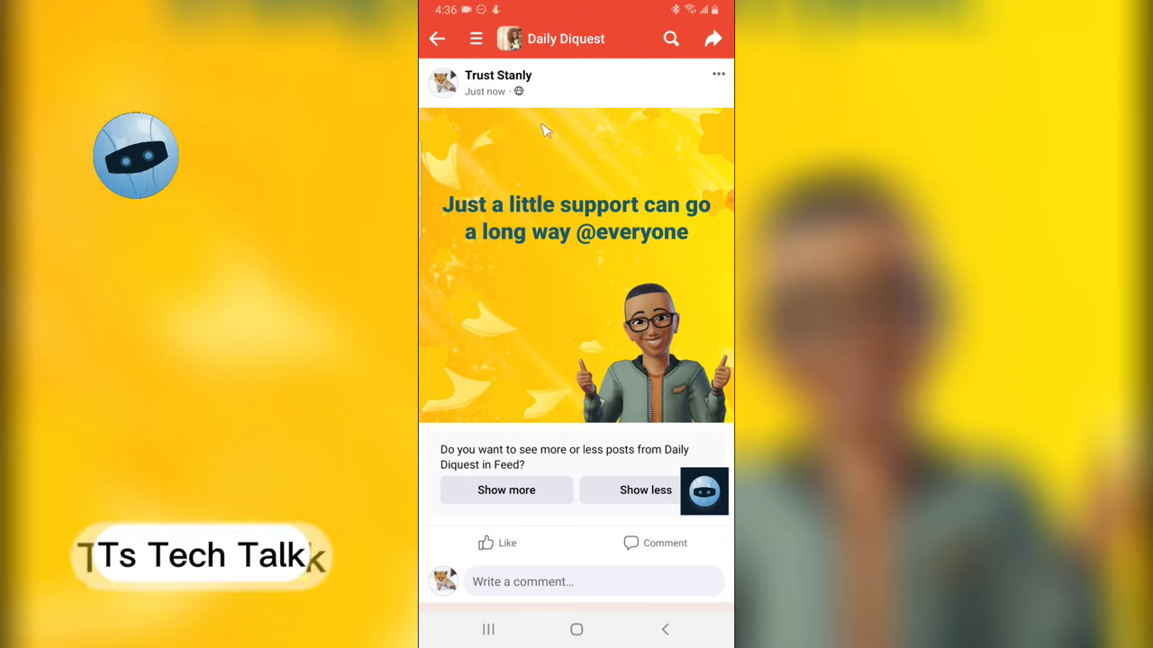
click(436, 40)
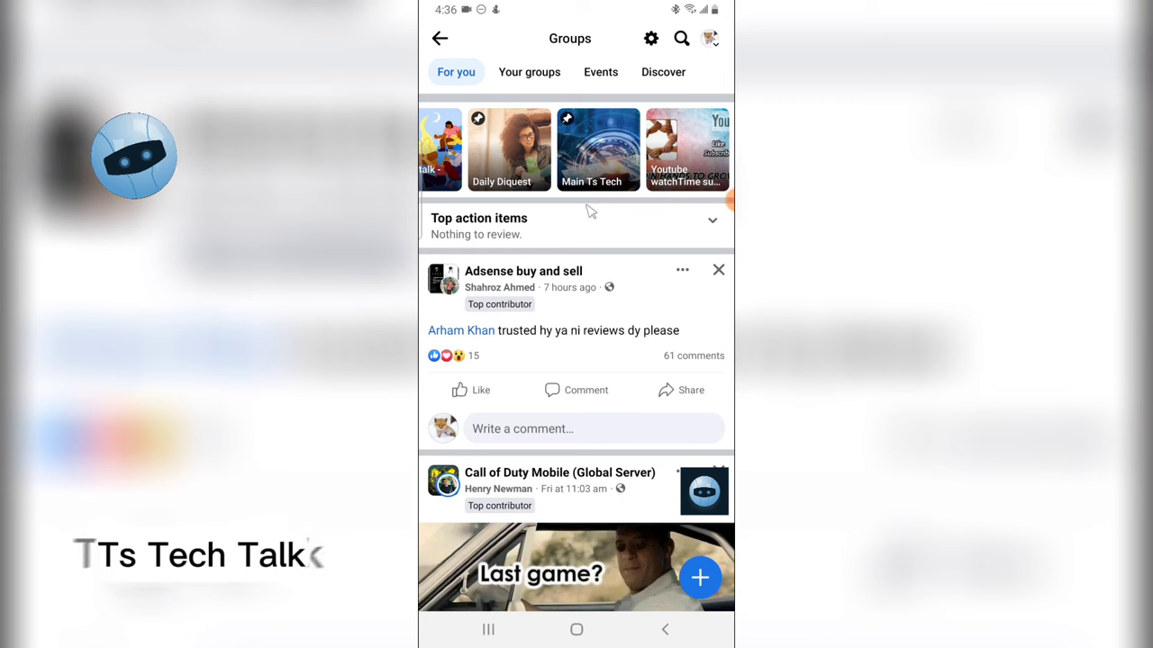
click(439, 38)
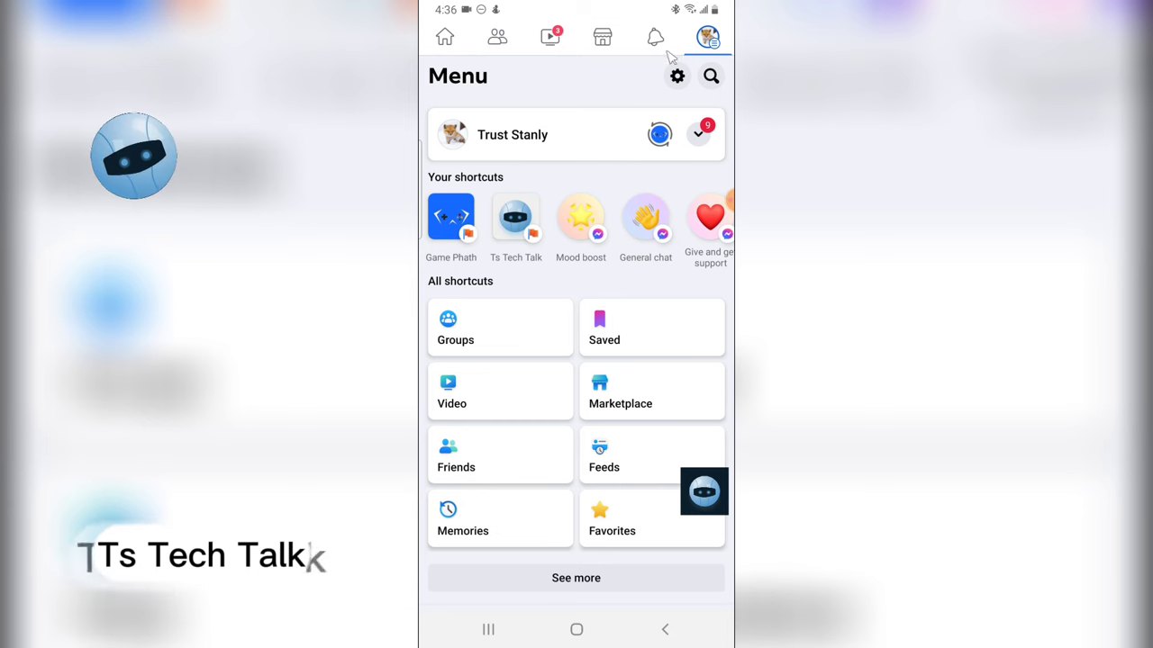
click(445, 37)
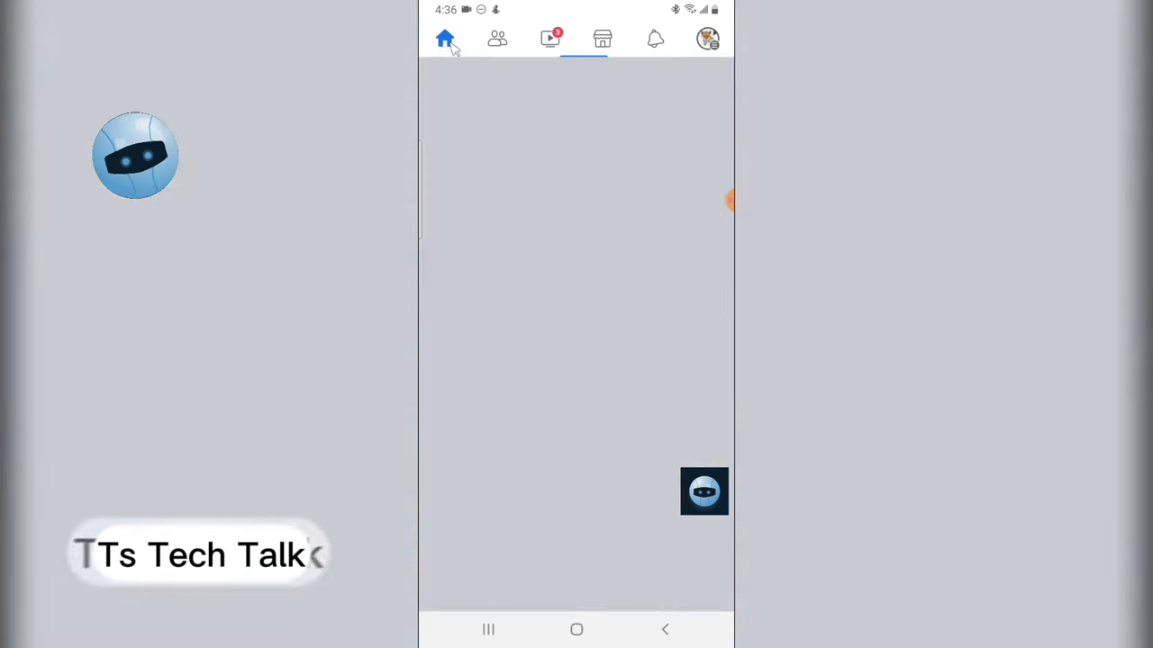
- Start a profile post reading 'It's going to be a great week'
click(576, 121)
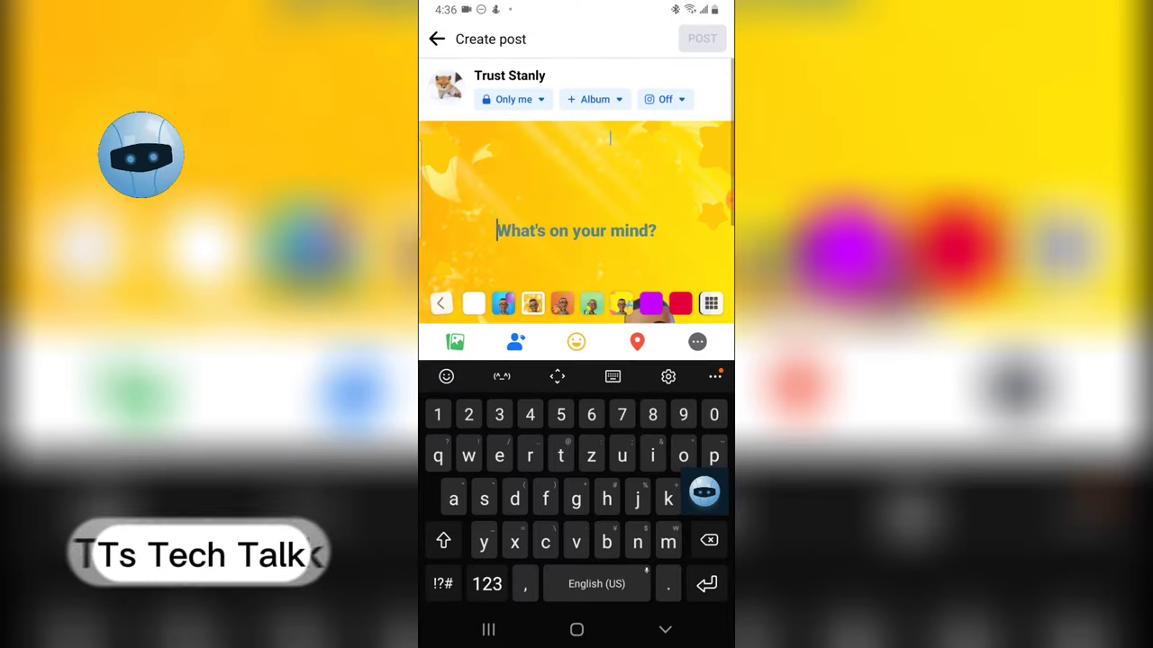
click(496, 229)
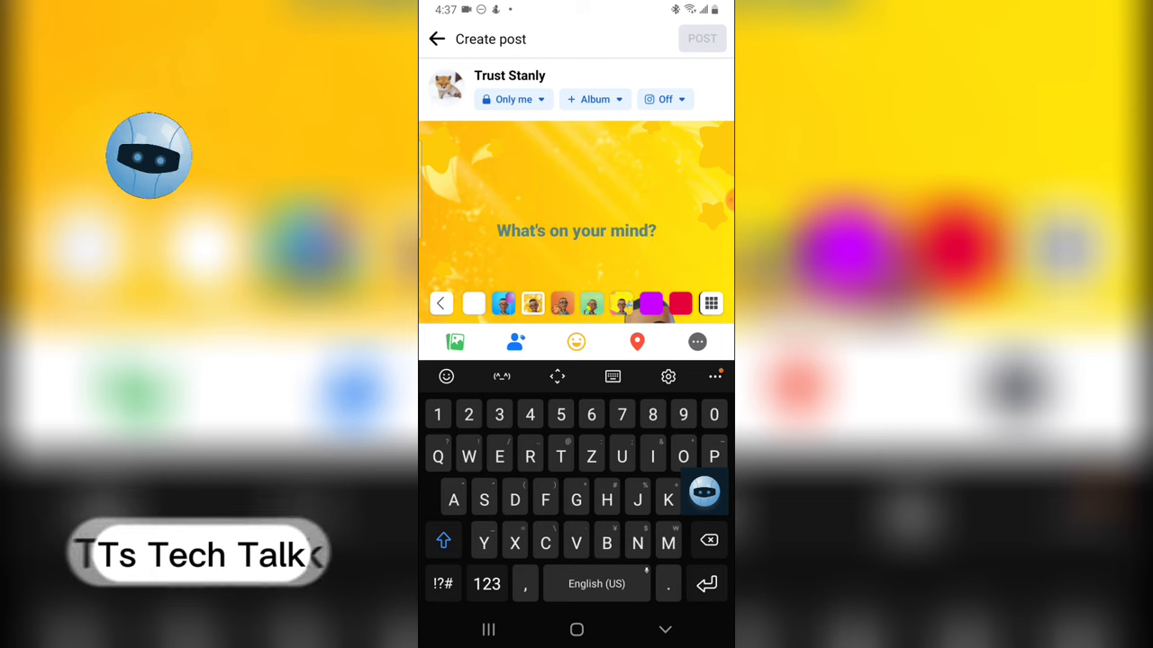
text(Its)
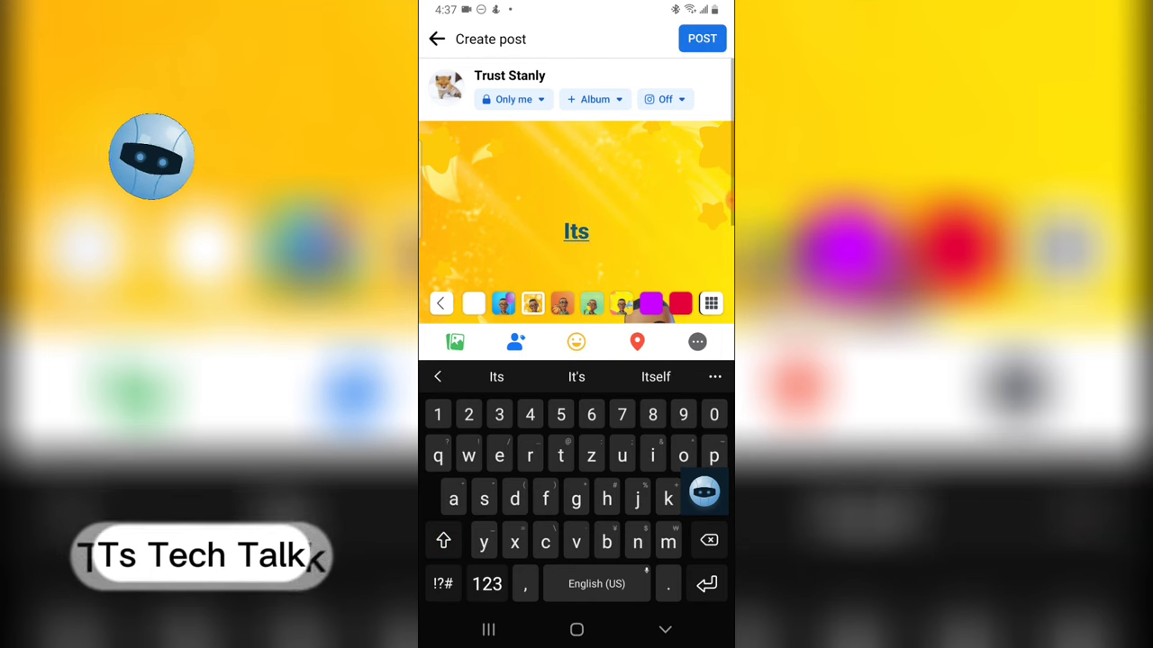
key(BackSpace)
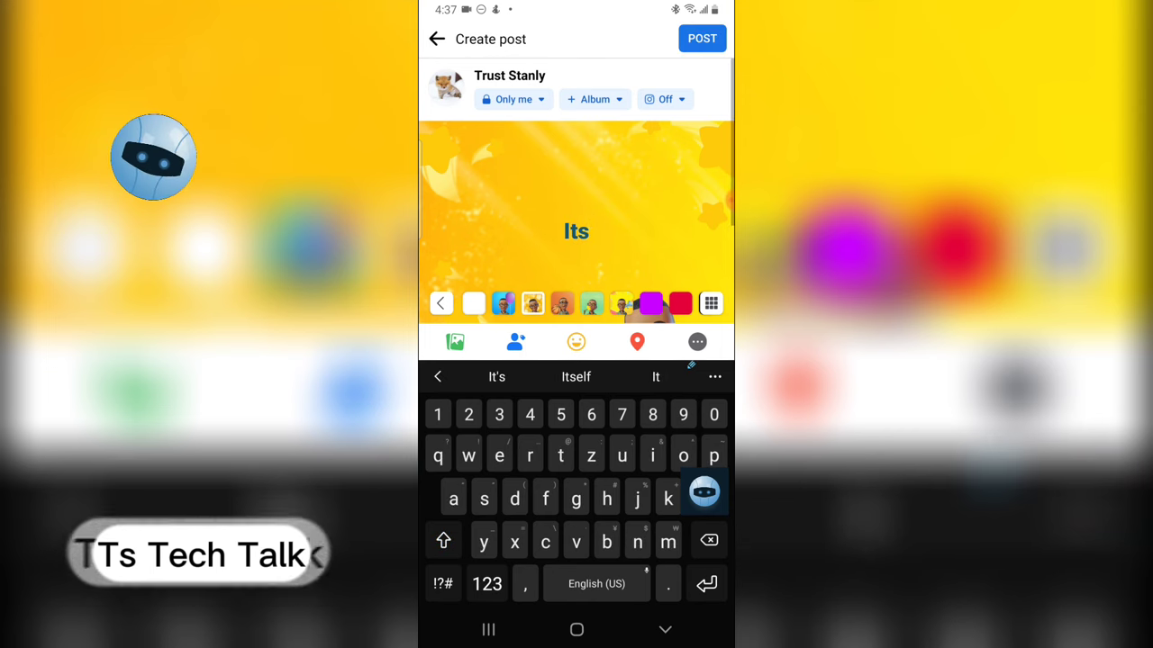
click(497, 377)
text(goi)
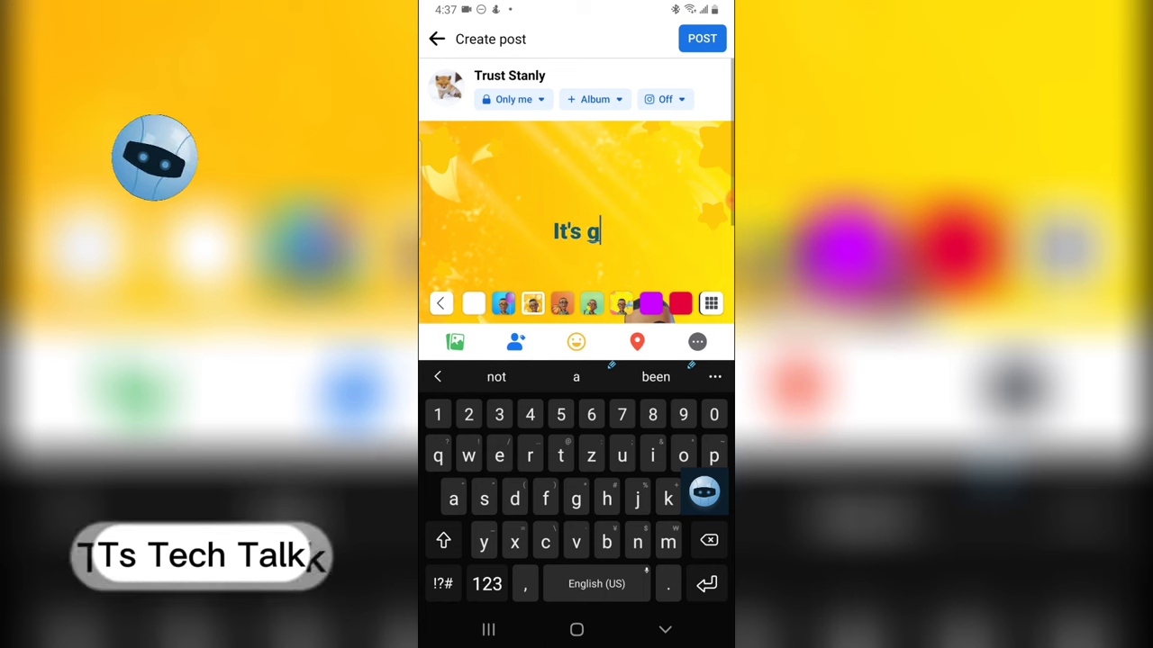
click(576, 376)
click(496, 376)
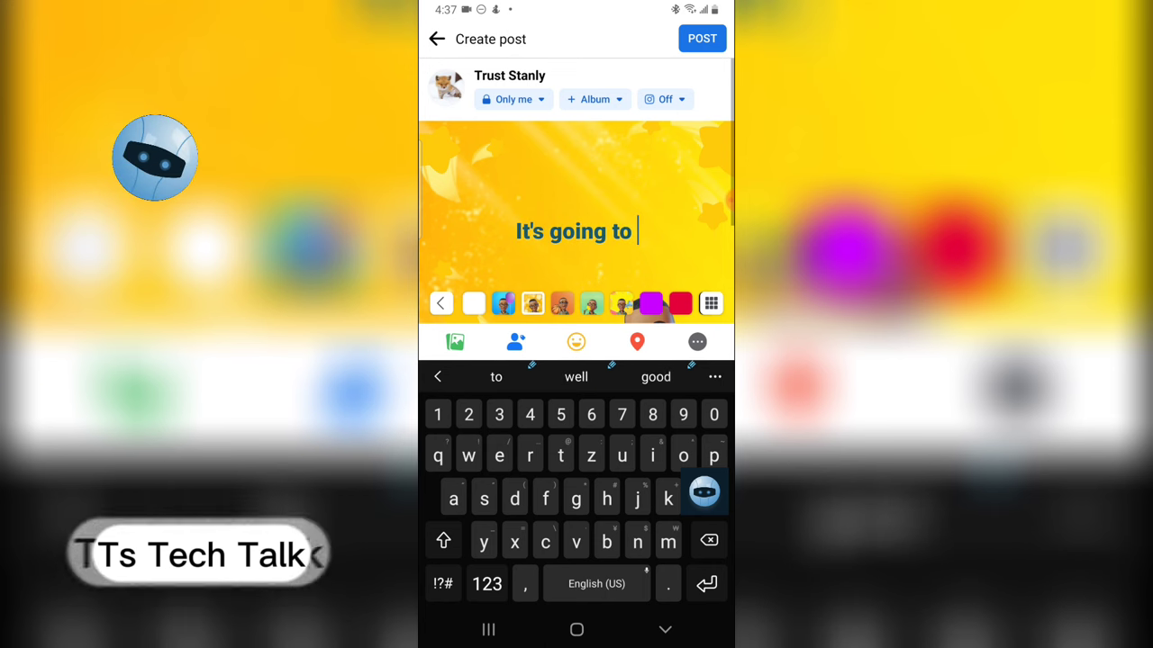
click(496, 377)
text(a g)
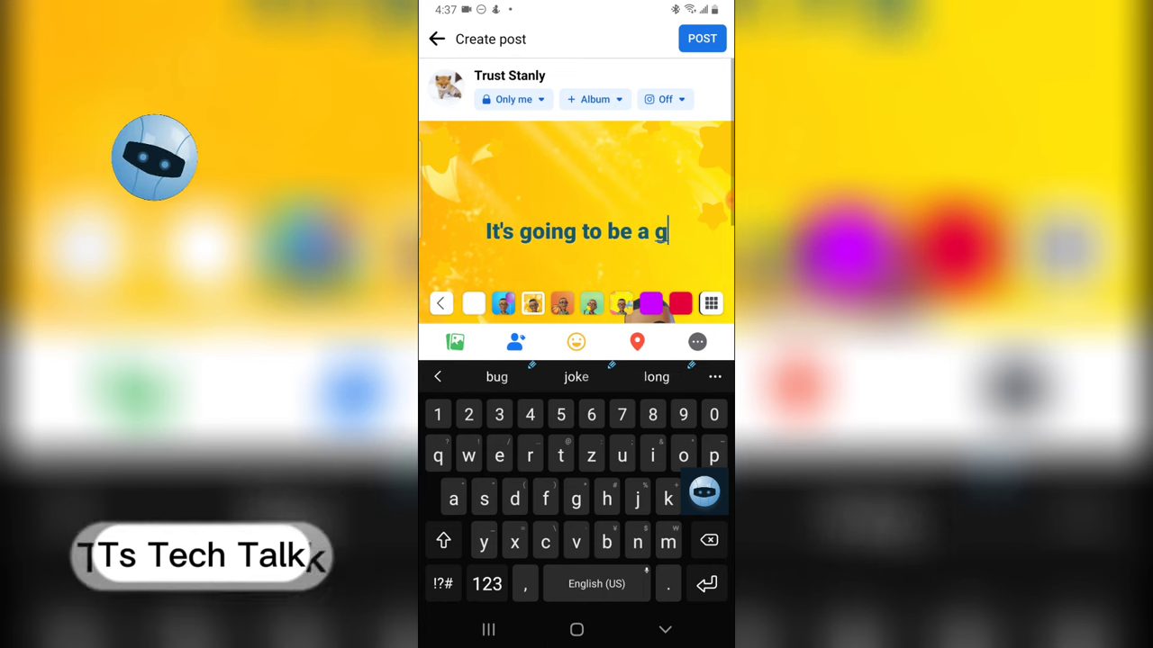
text(reat e)
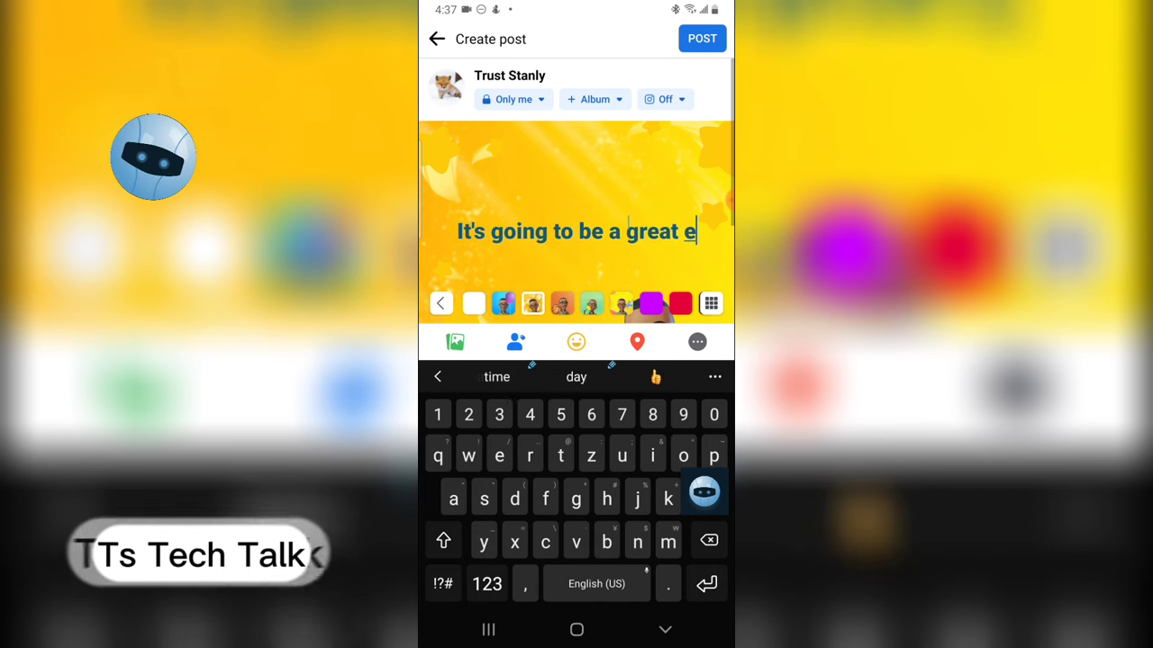
text(eek)
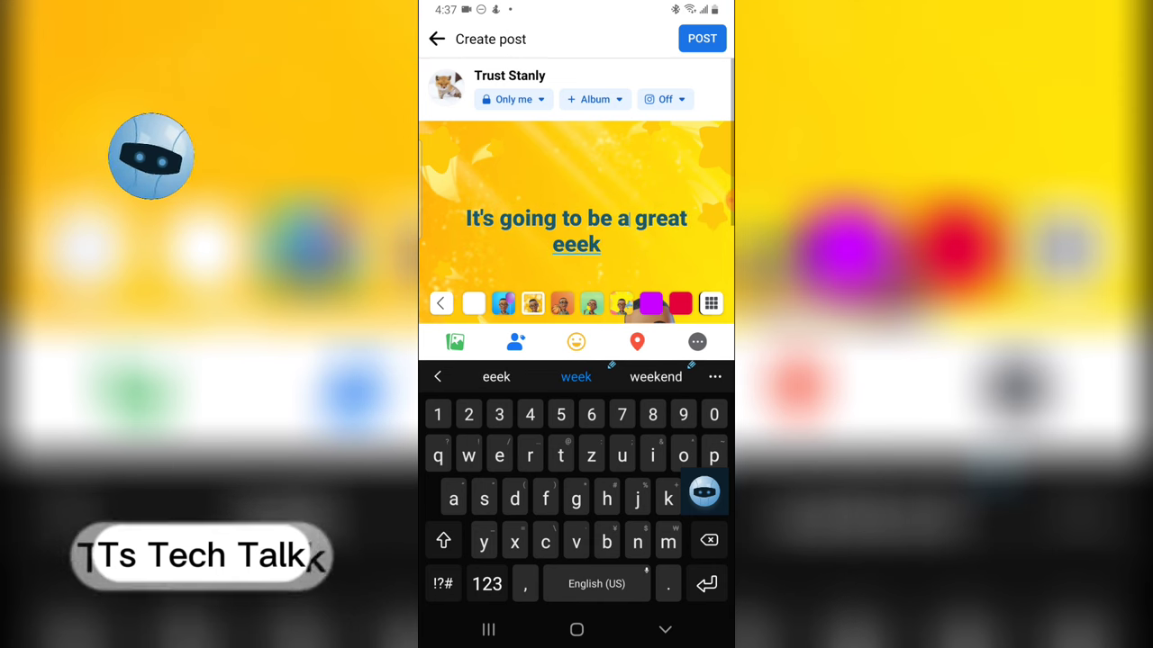
text(6)
key(BackSpace)
click(576, 376)
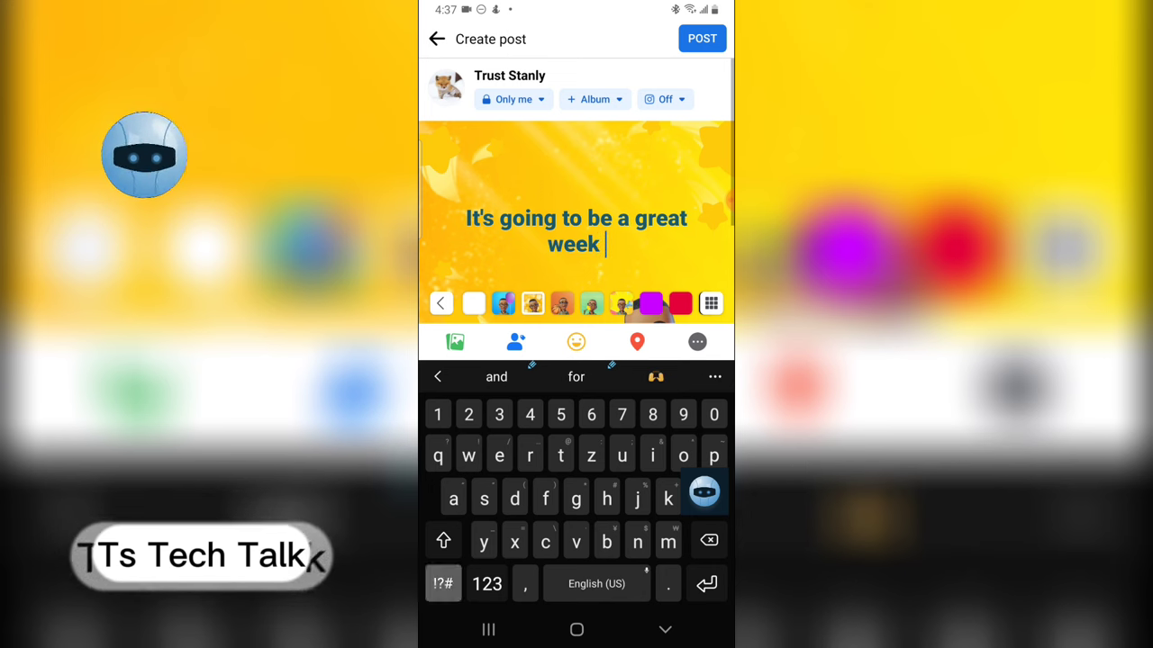
click(442, 584)
text(@)
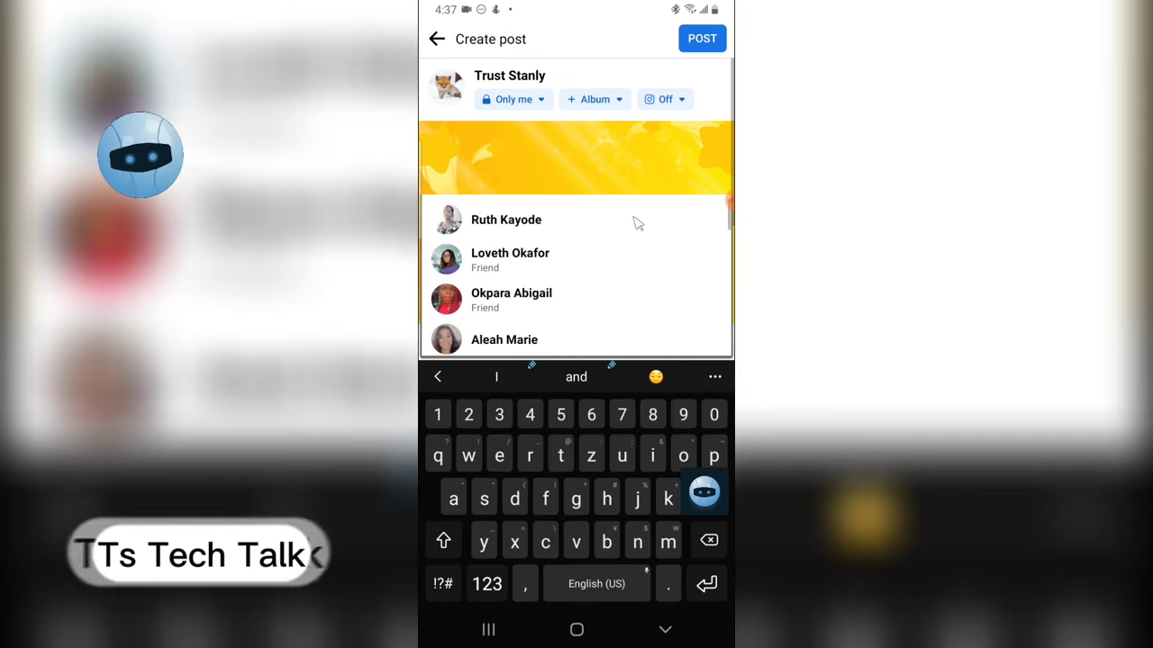
text(fr)
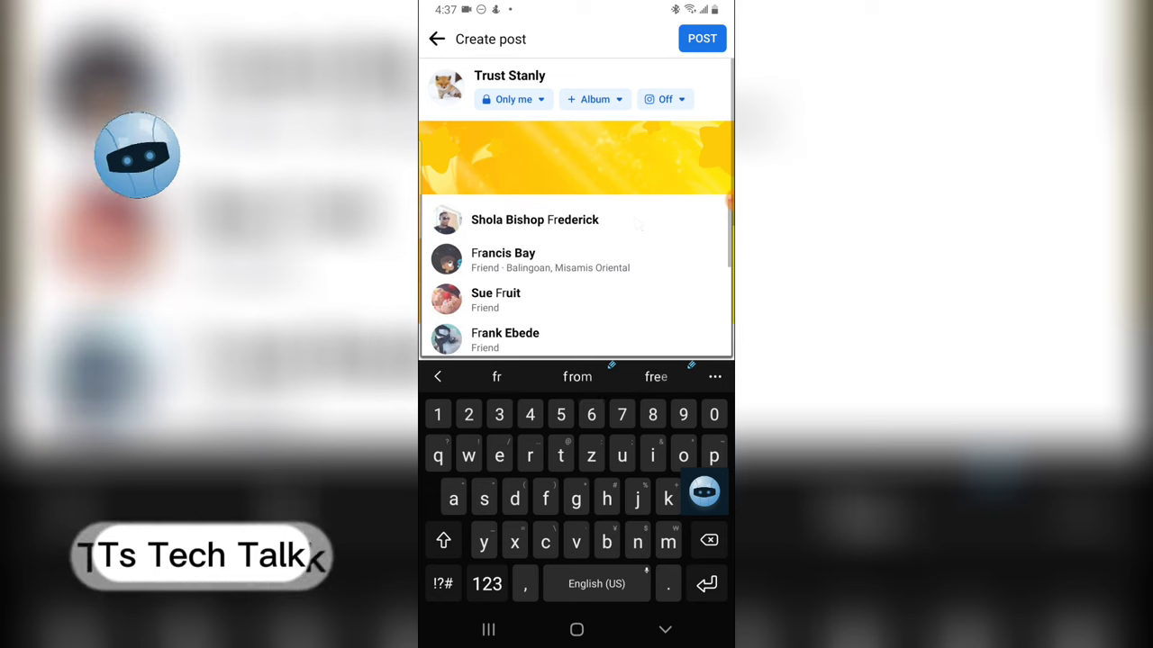
text(i)
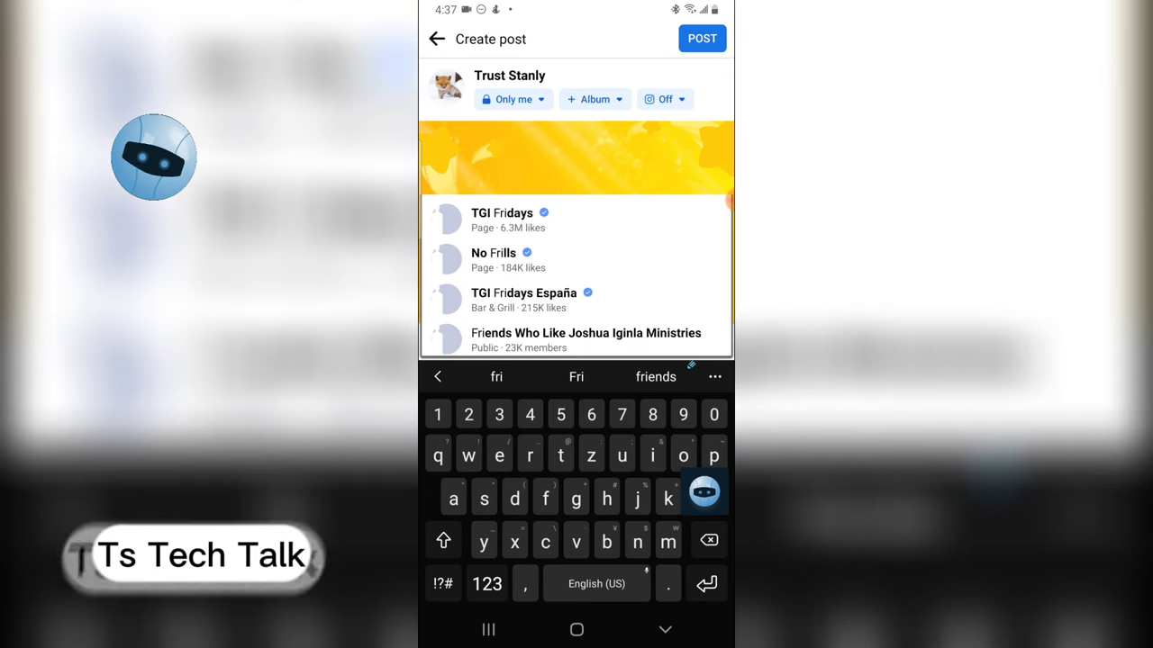
click(656, 377)
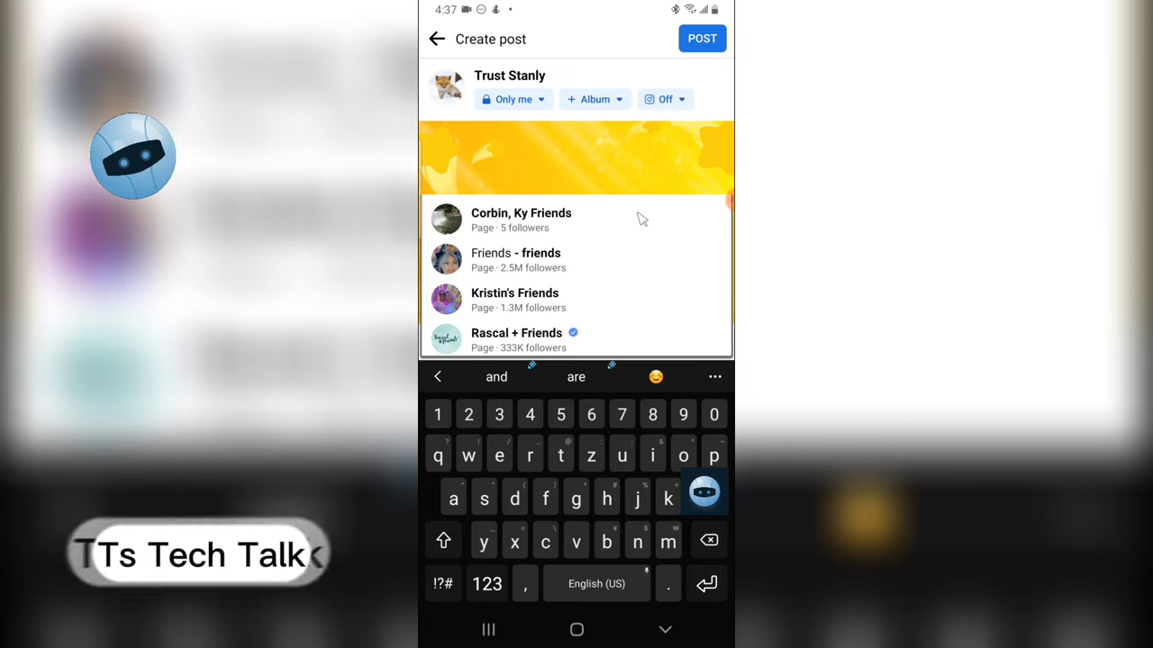
key(Return)
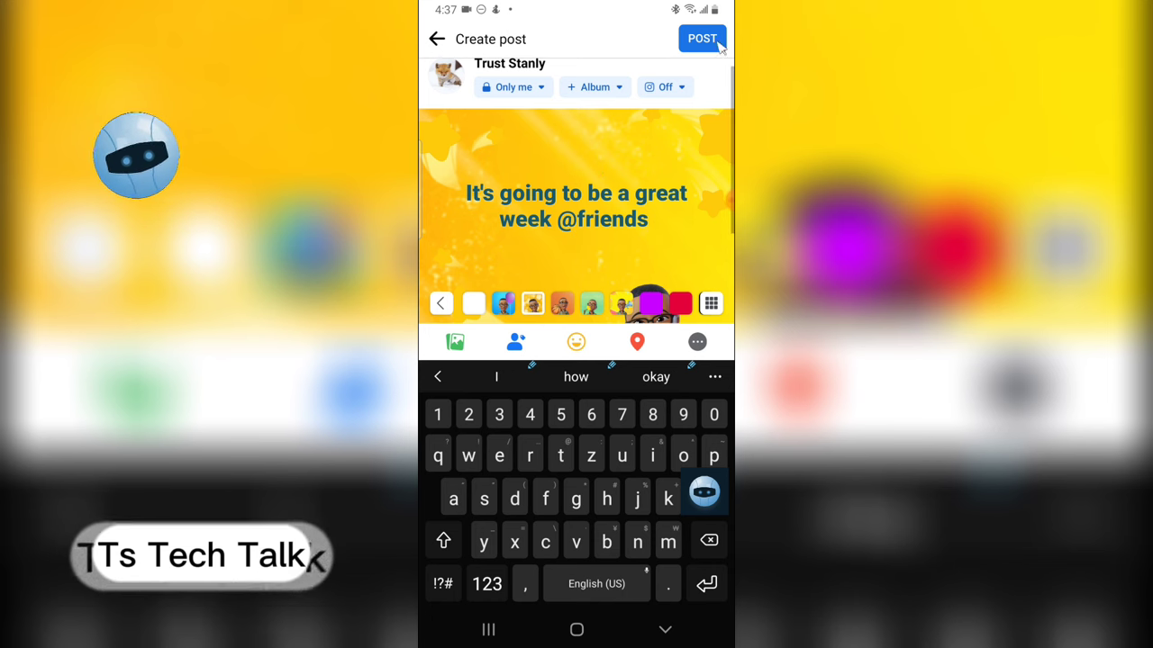
click(513, 87)
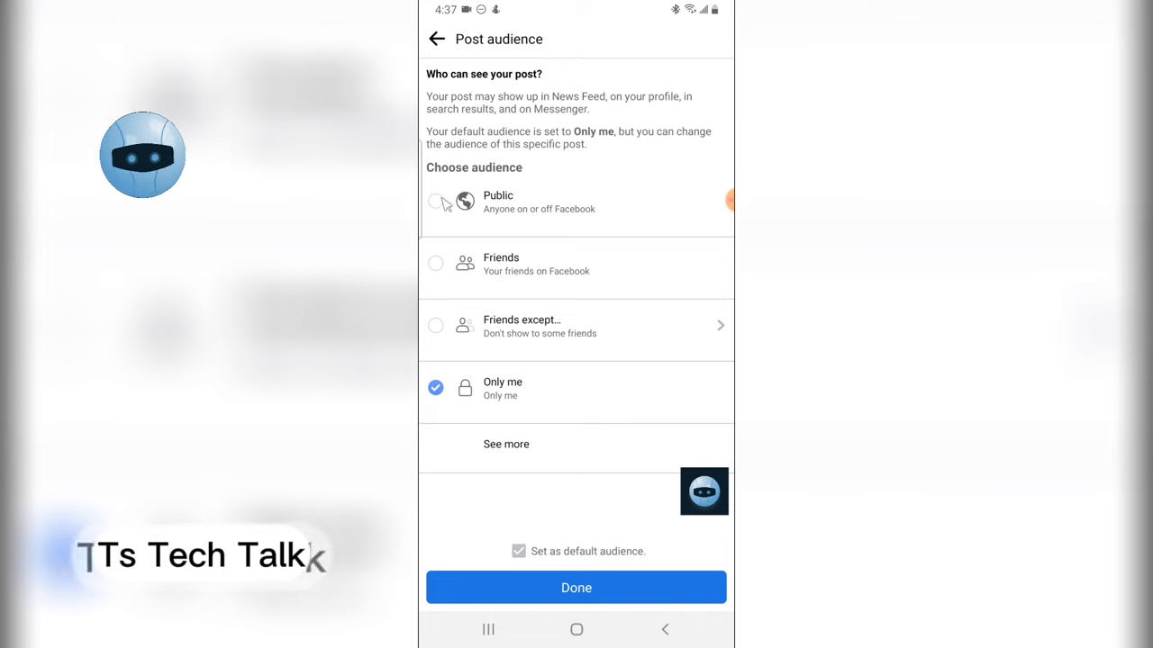
- Set the post audience to Public and share it to the profile
click(440, 201)
click(548, 583)
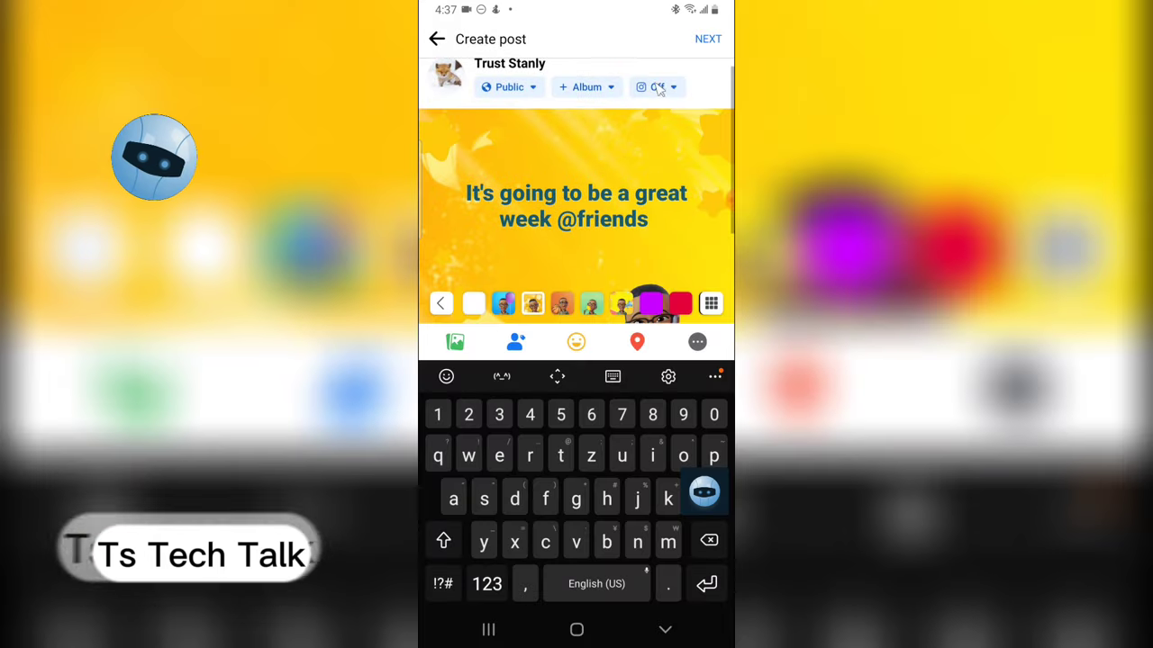
click(707, 39)
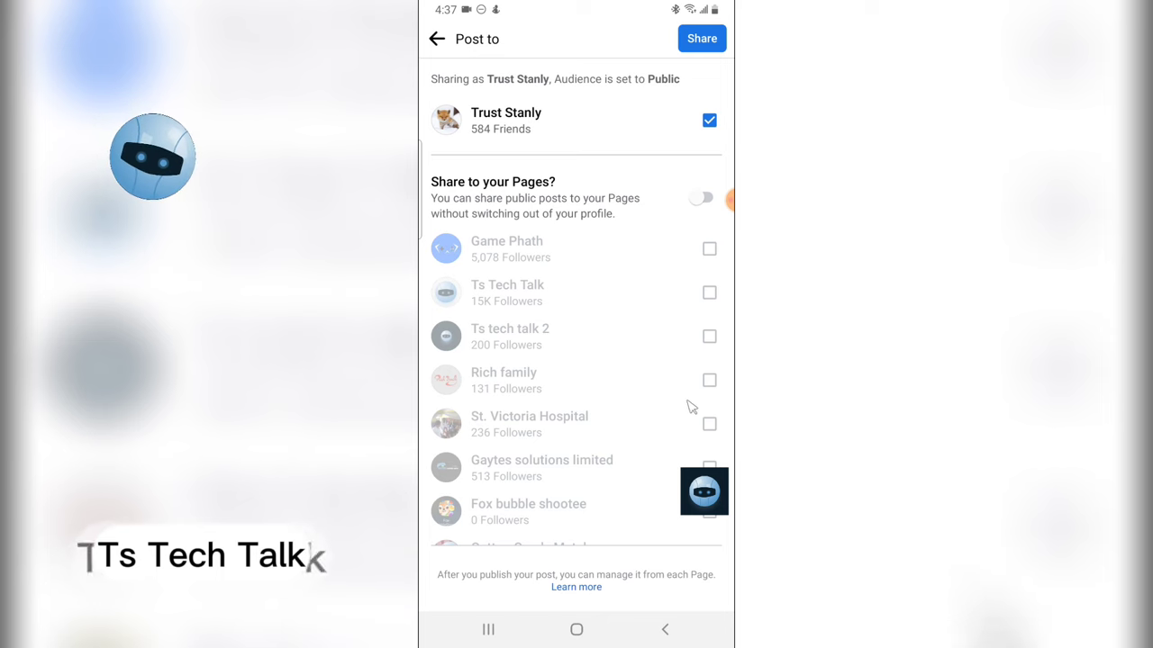
scroll(662, 392, down, 2)
scroll(662, 315, up, 2)
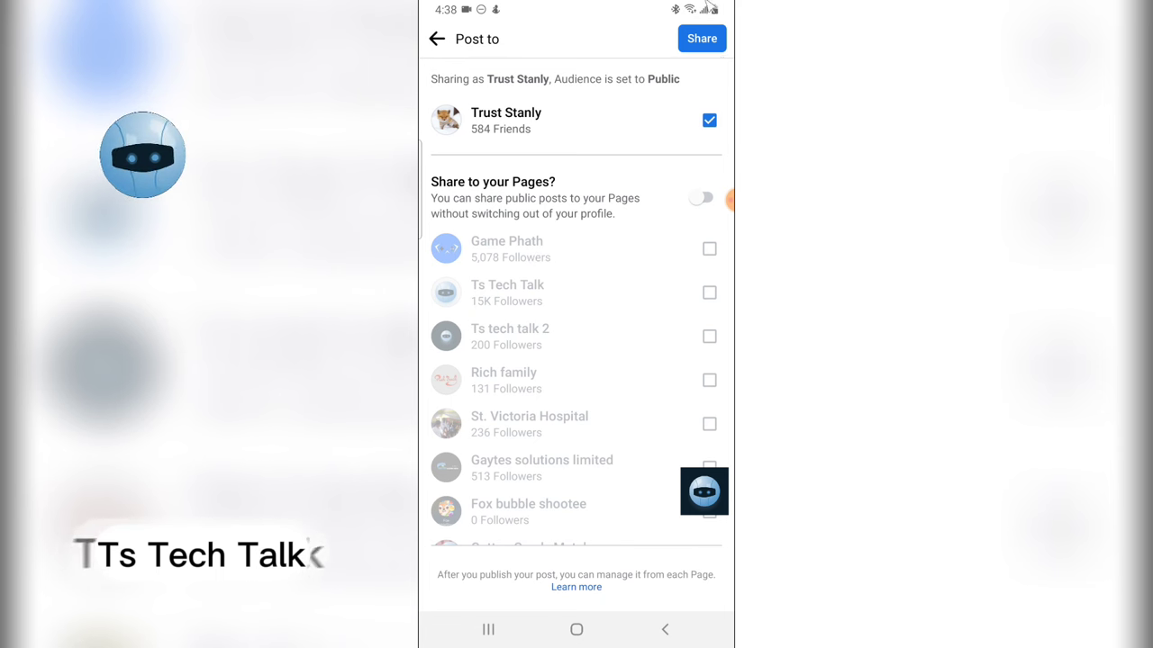
click(708, 46)
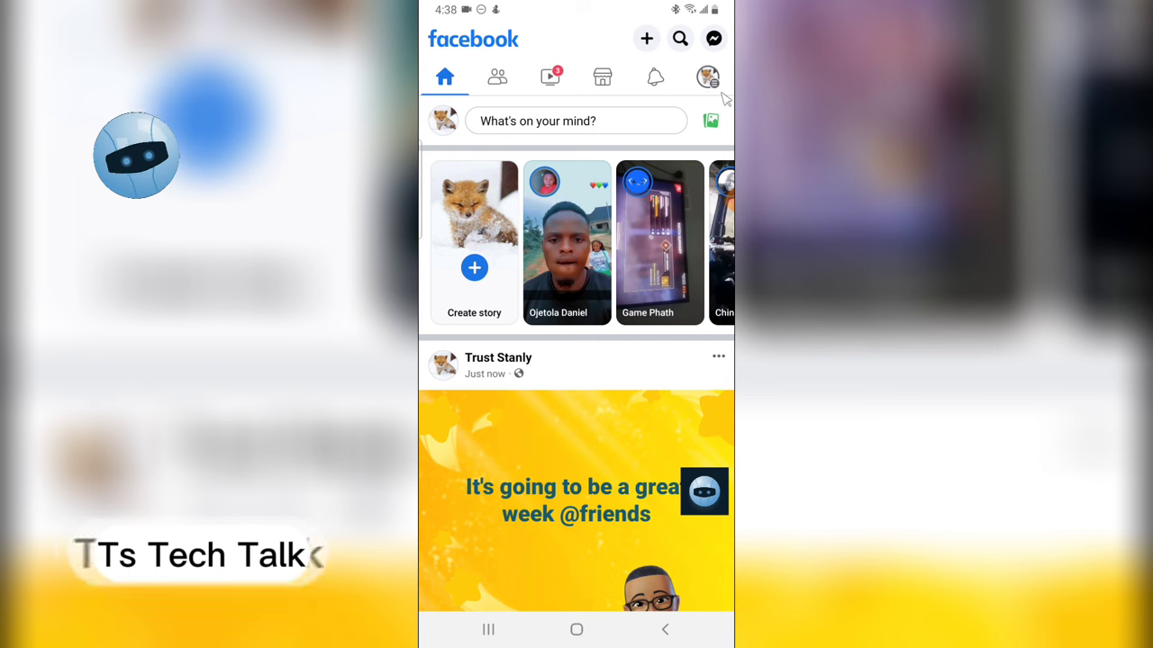
scroll(640, 418, down, 2)
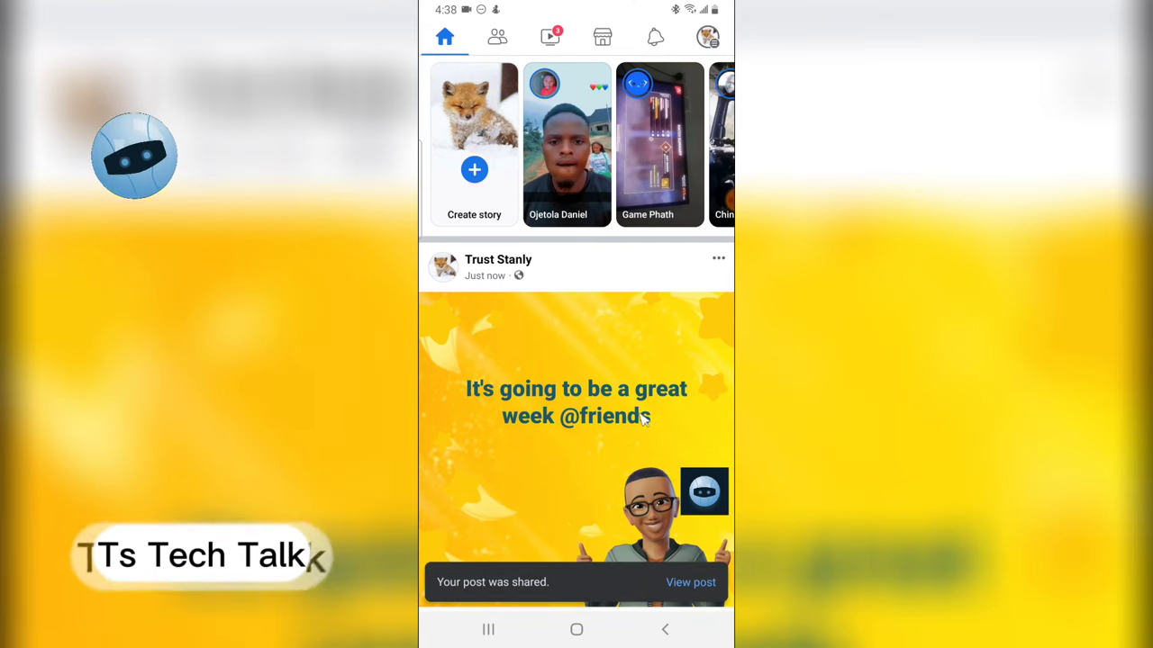
scroll(640, 418, down, 2)
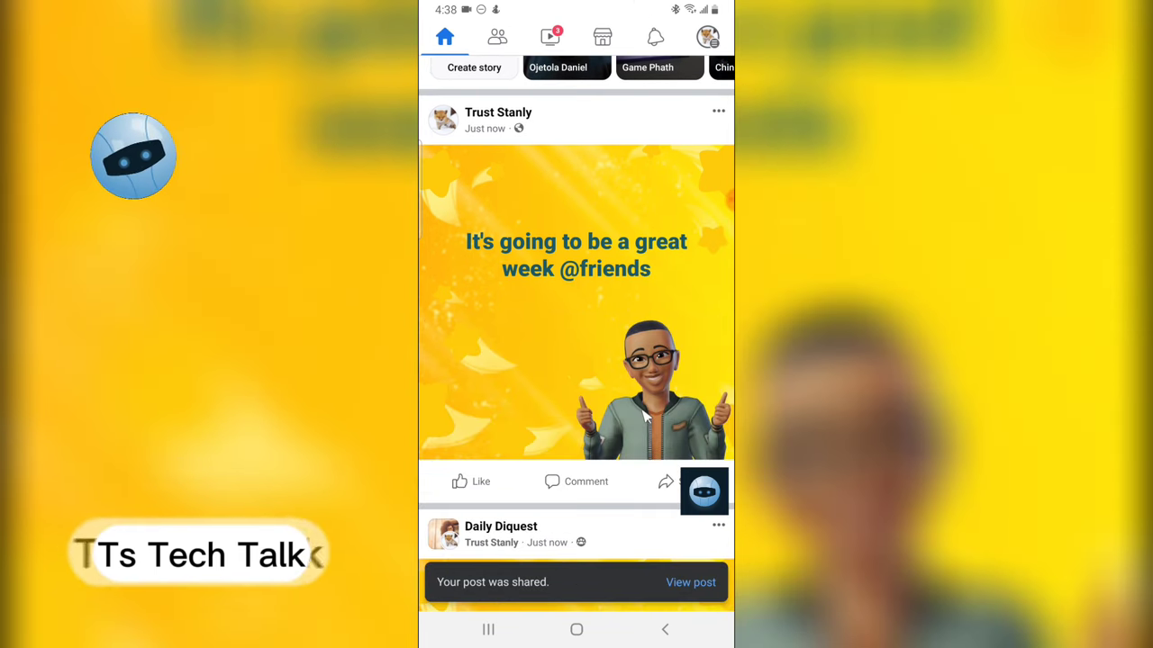
scroll(645, 416, down, 3)
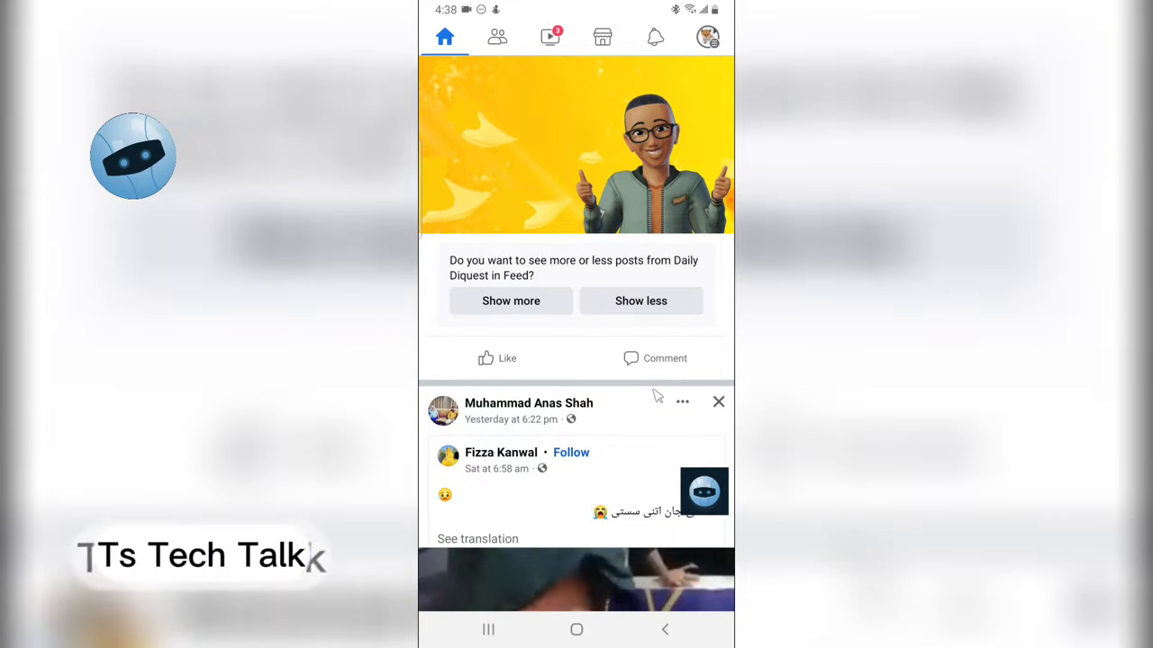
scroll(657, 397, up, 6)
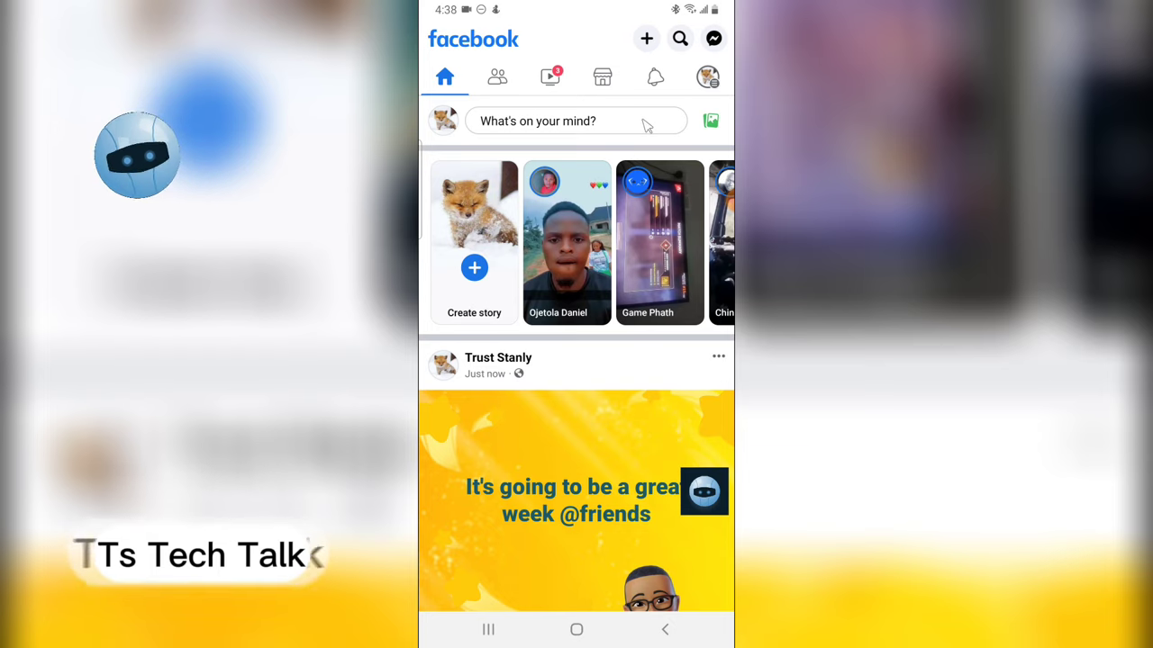
scroll(648, 131, down, 10)
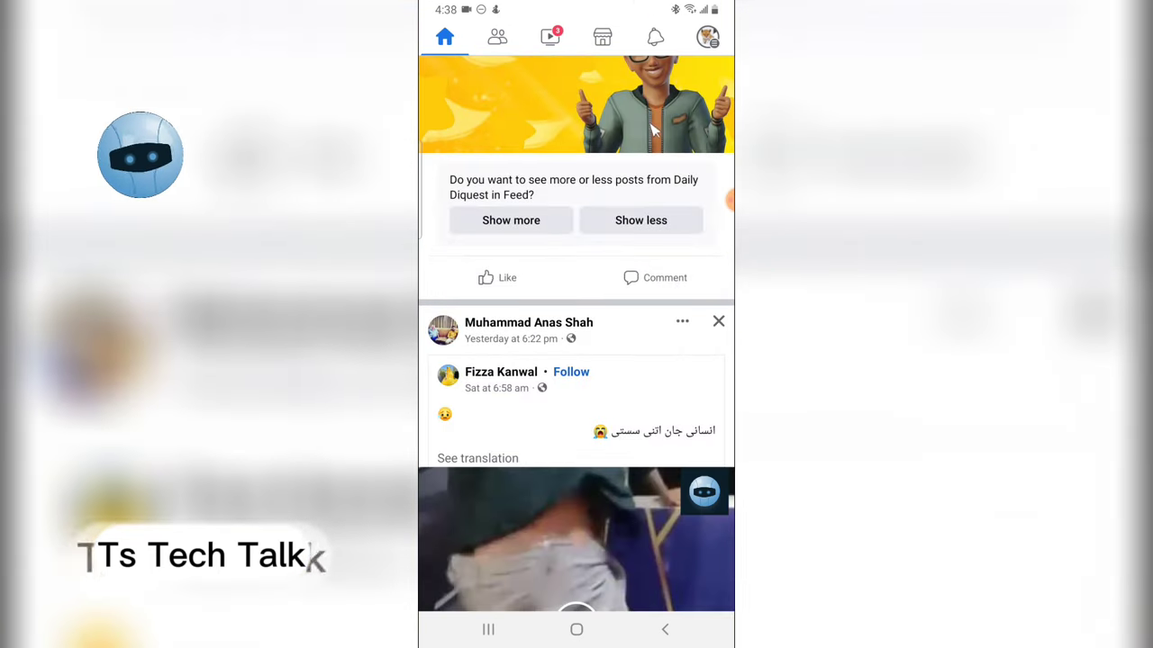
scroll(654, 133, down, 5)
scroll(631, 113, up, 10)
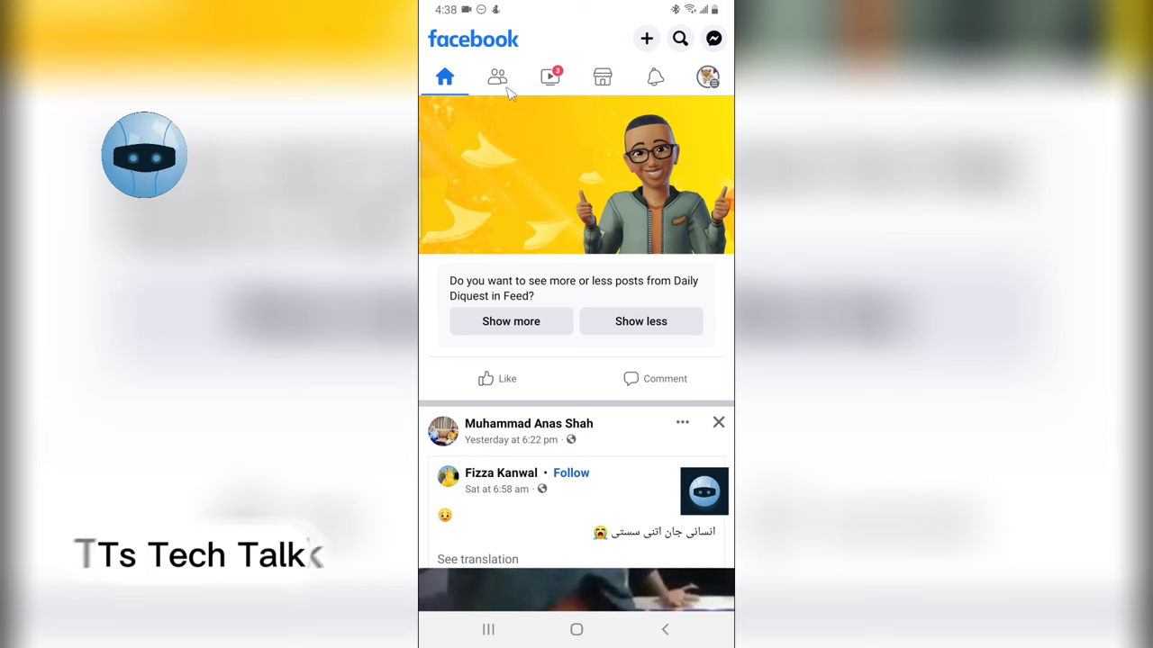
click(708, 79)
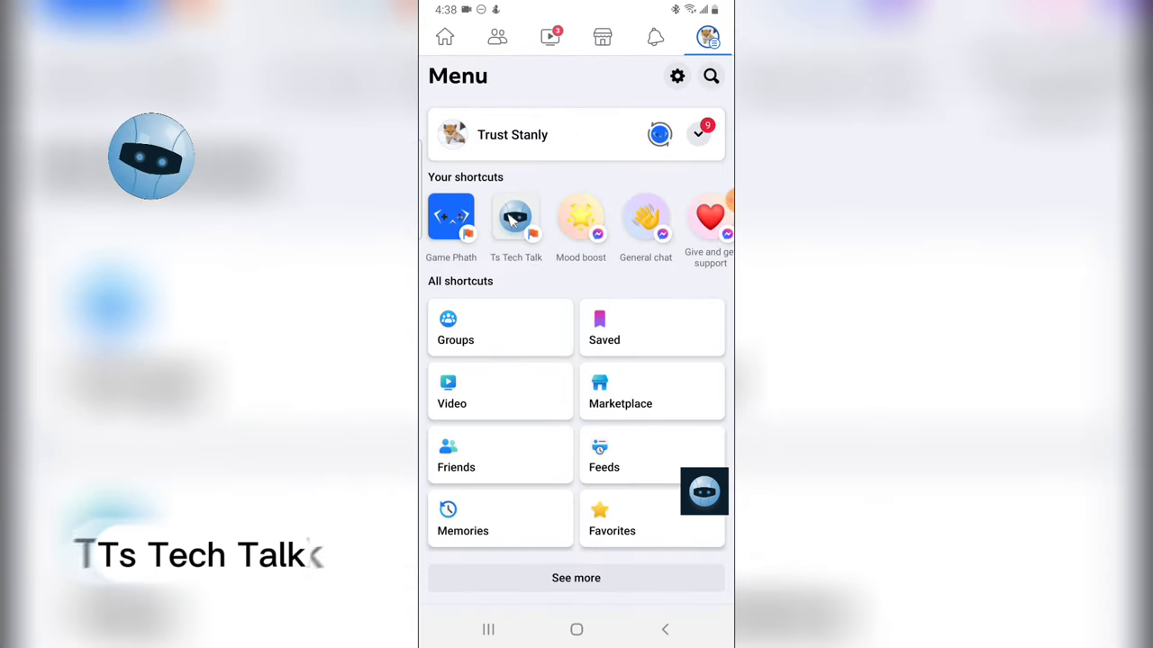
- Open the Ts Tech Talk page, dismiss the Switch prompt, and open a video post's comments
click(513, 219)
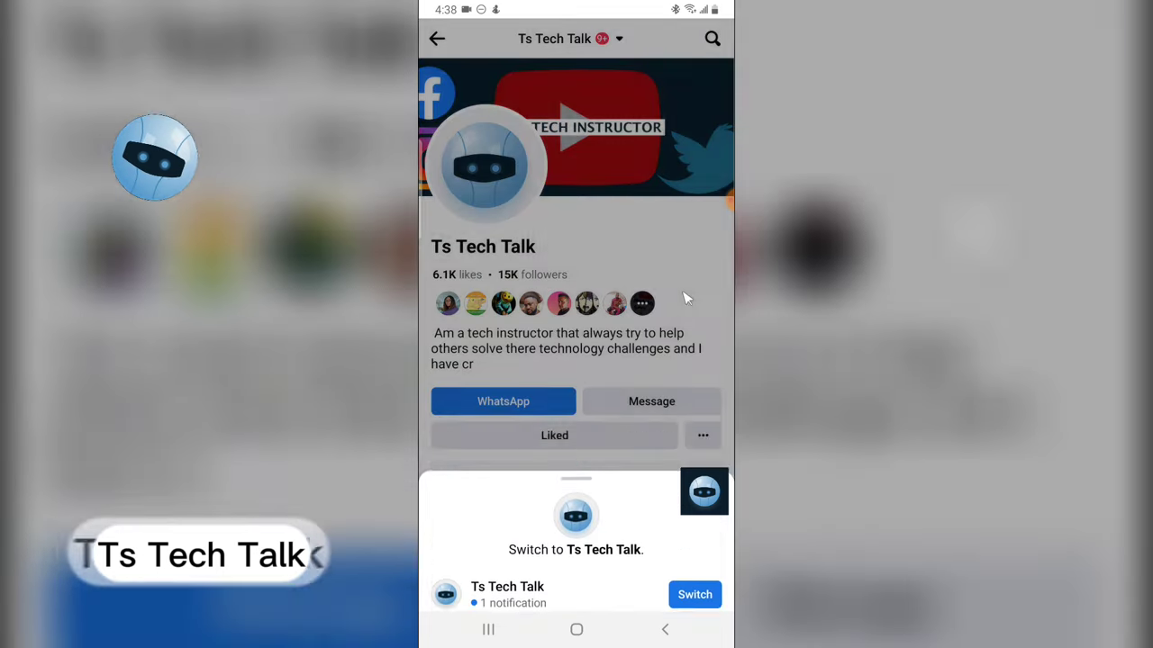
click(684, 299)
scroll(673, 405, down, 10)
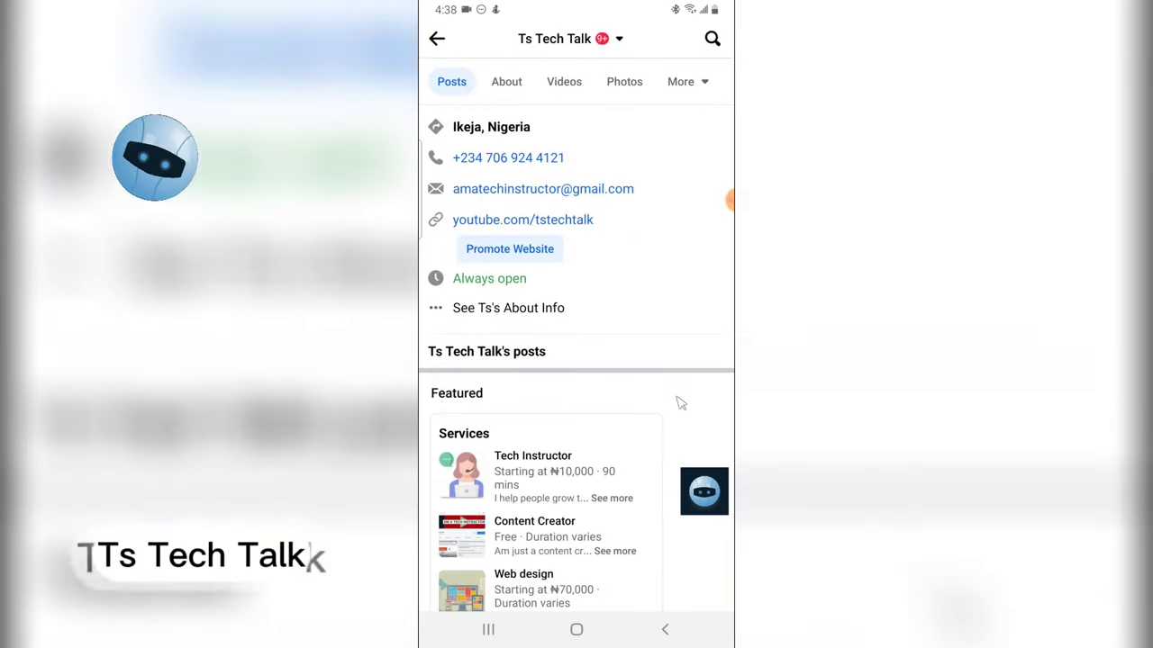
scroll(680, 403, down, 15)
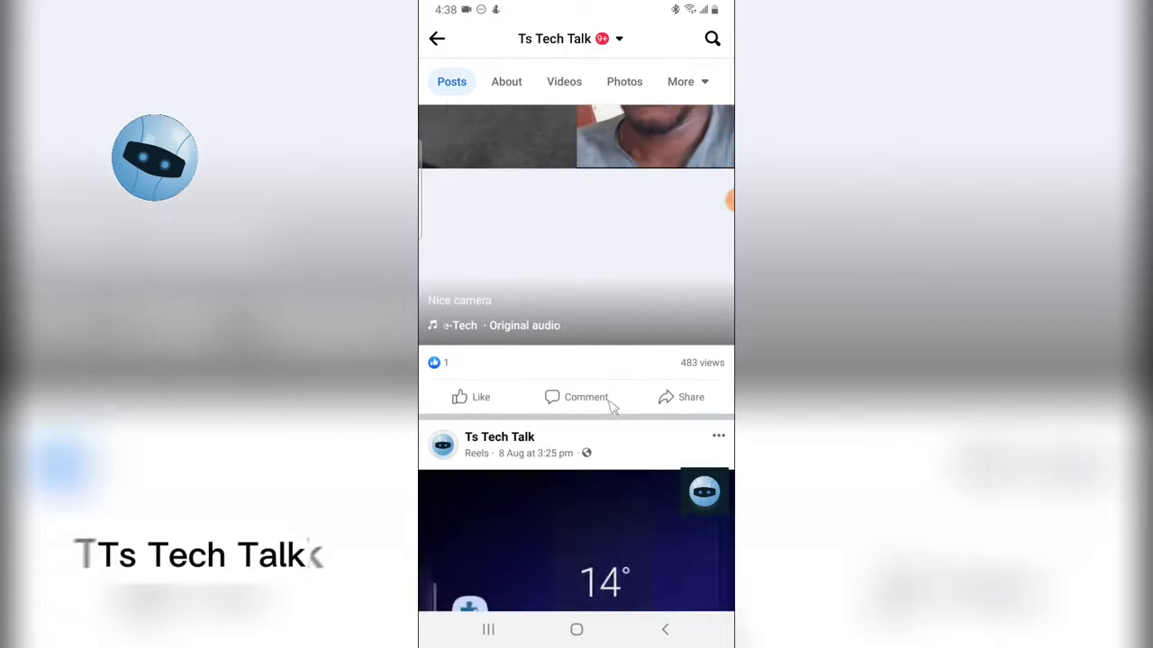
scroll(613, 405, down, 10)
scroll(622, 383, up, 1)
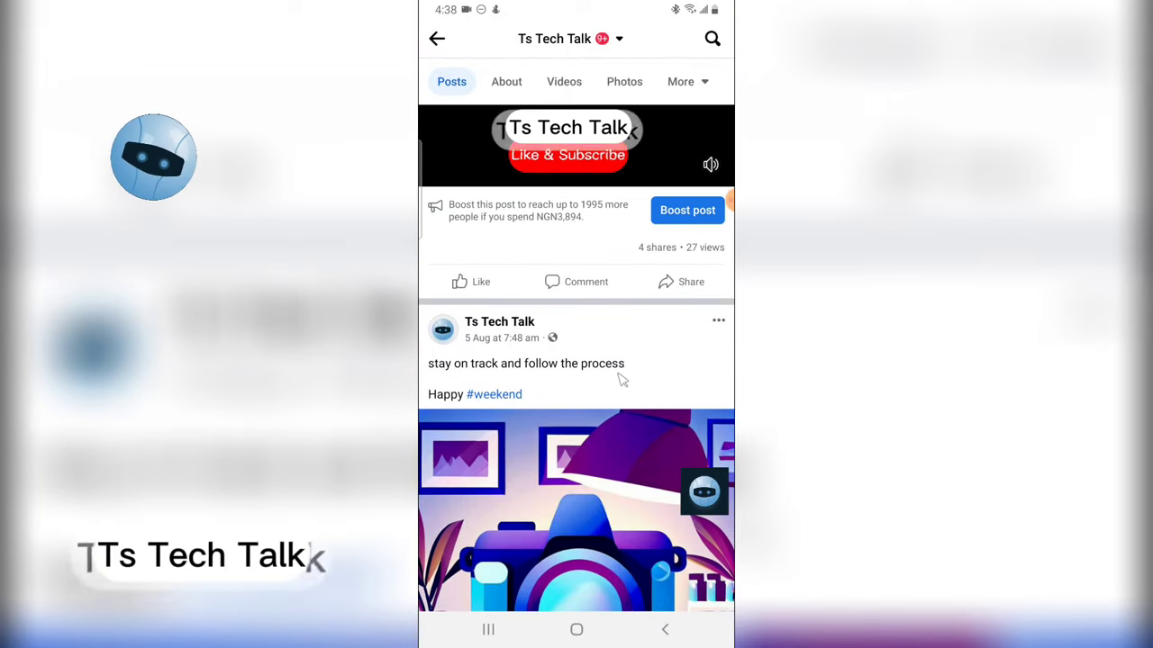
scroll(620, 381, up, 1)
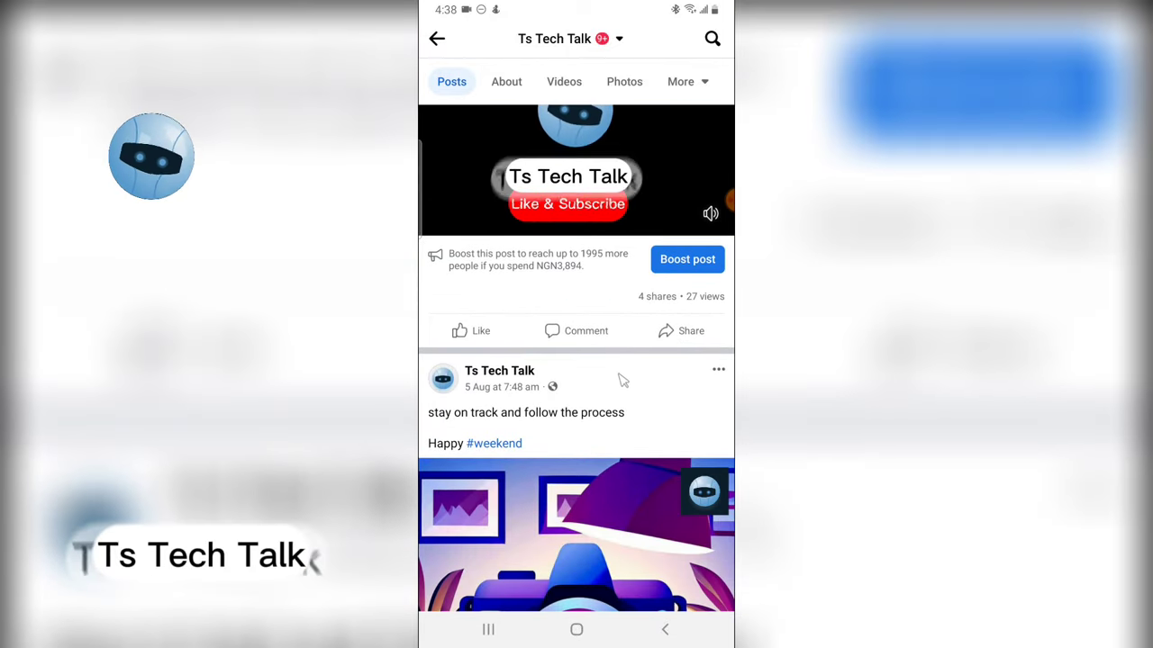
click(596, 334)
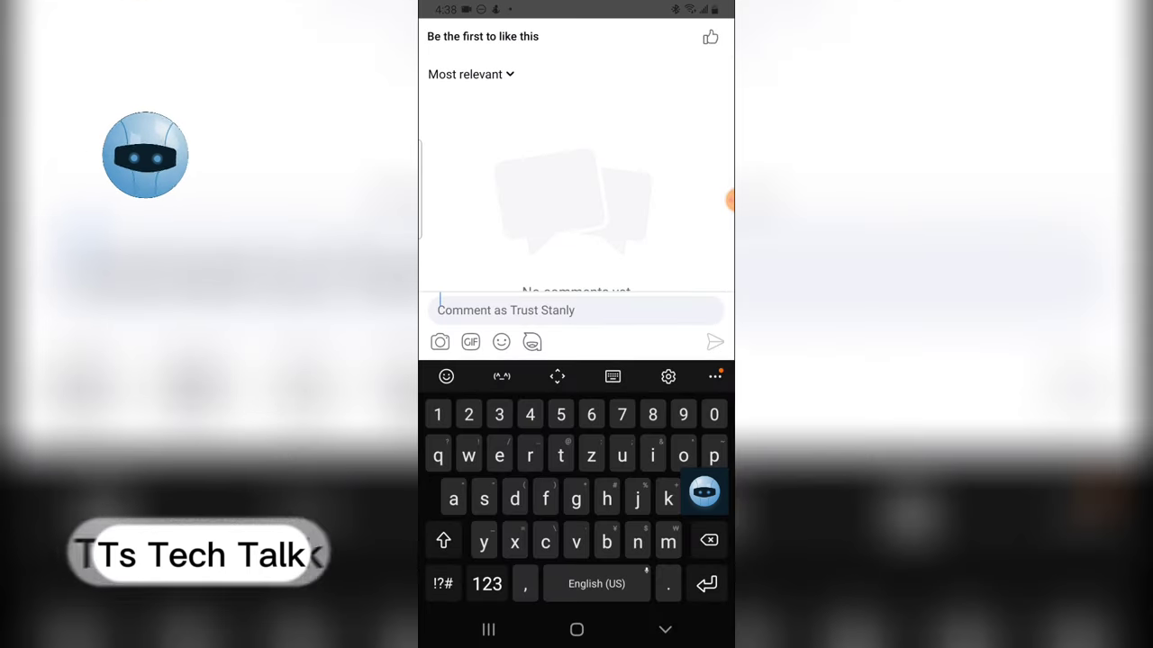
text(@)
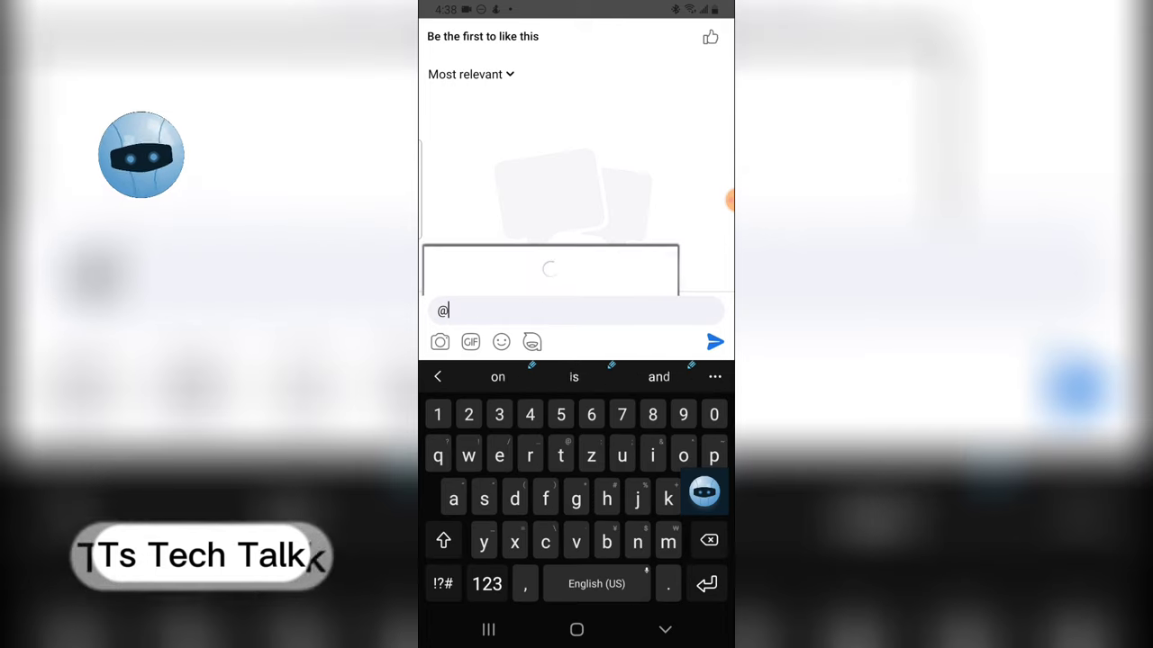
text(f)
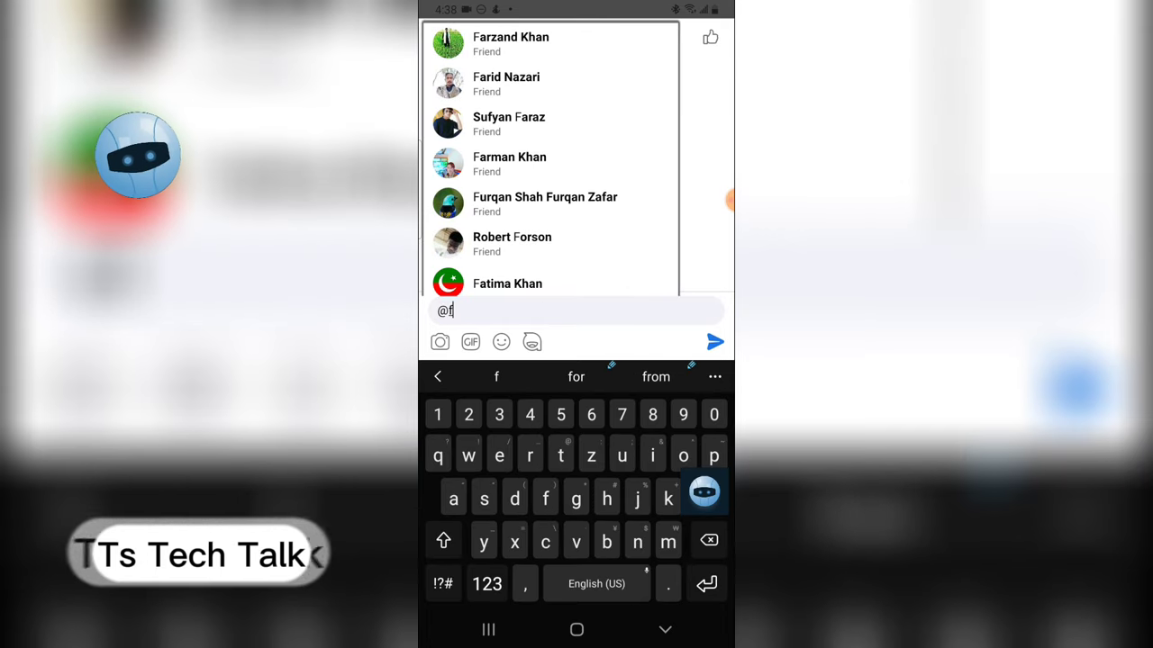
text(riends)
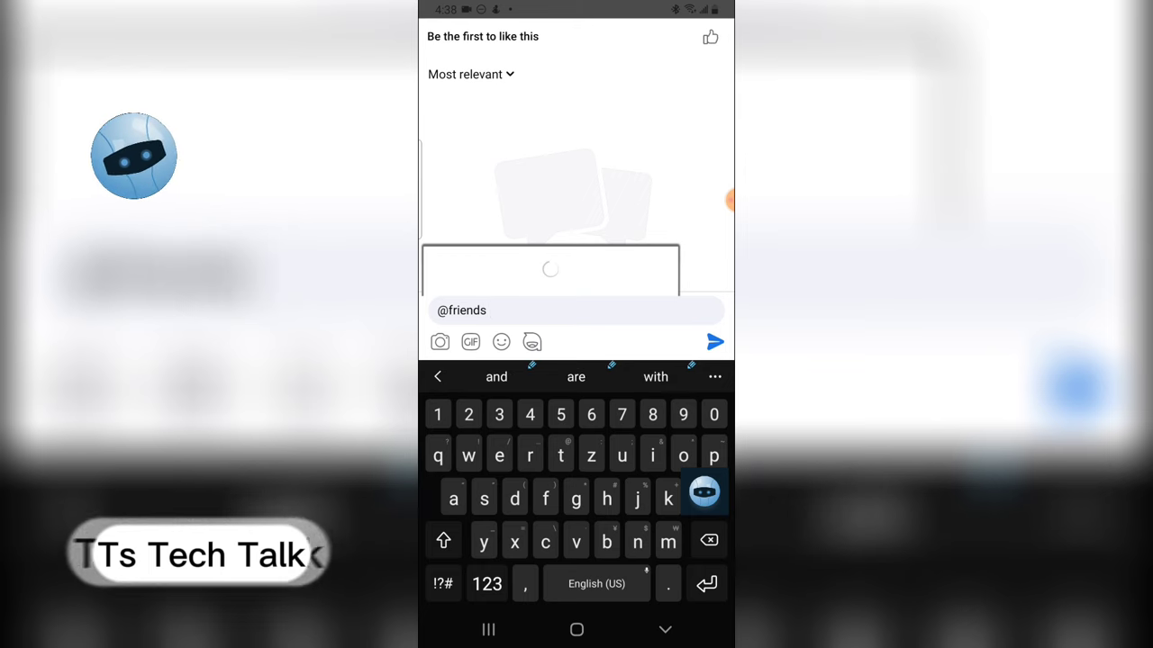
click(714, 342)
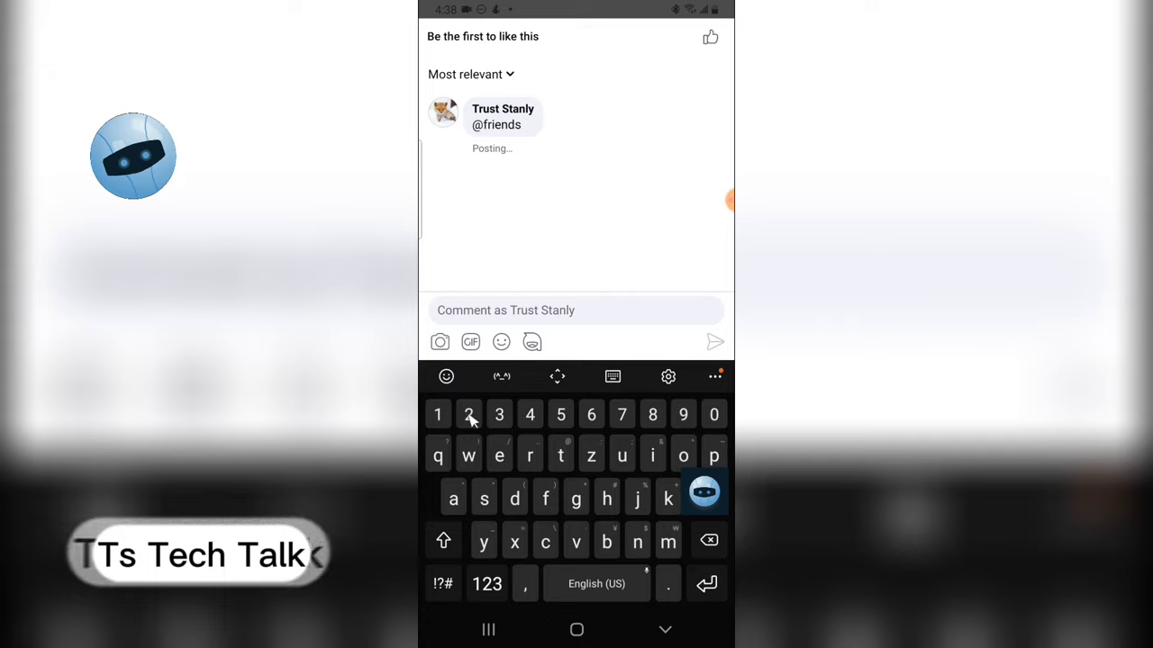
drag(627, 31, 636, 288)
scroll(587, 342, down, 10)
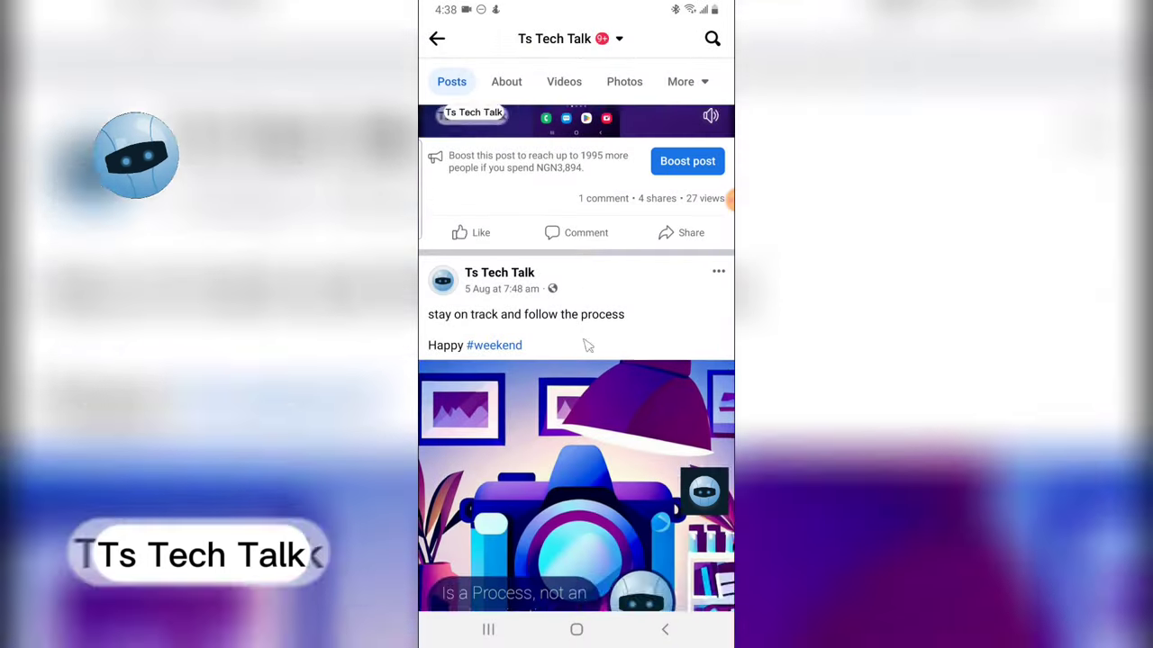
scroll(604, 335, down, 5)
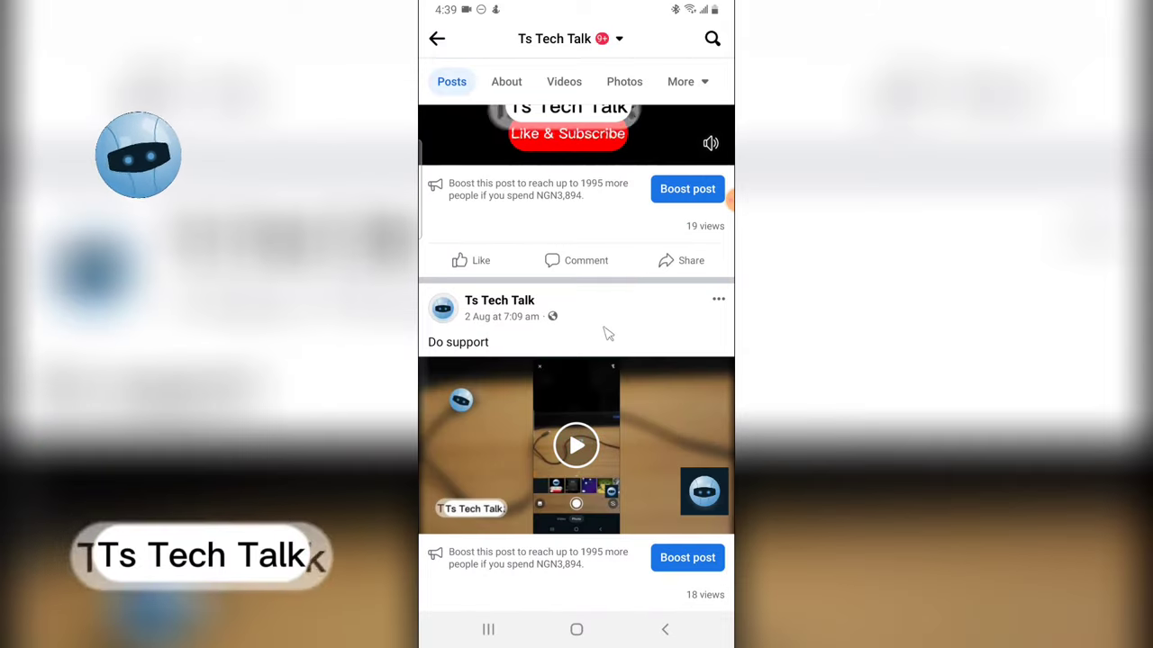
click(598, 260)
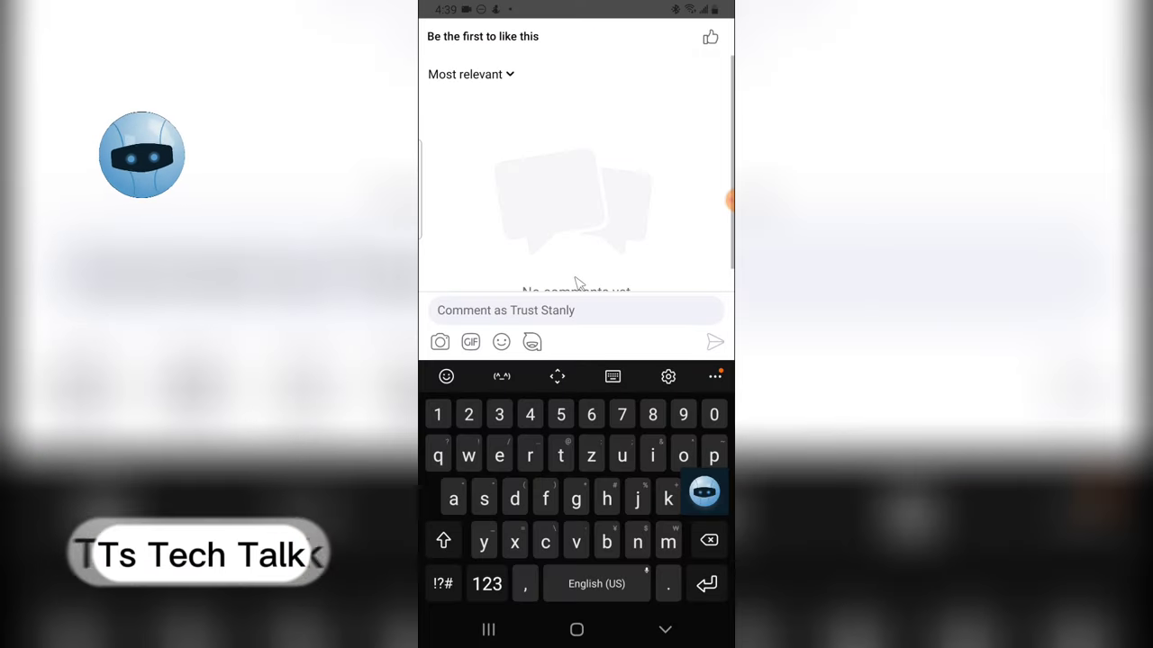
text(@)
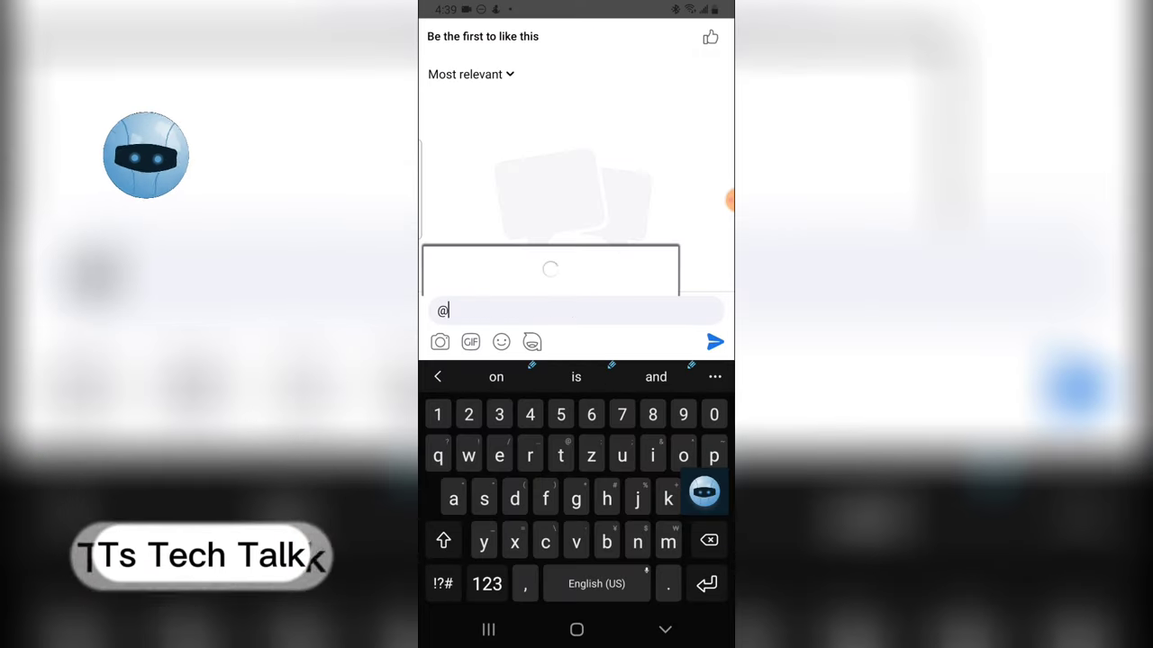
text(follower)
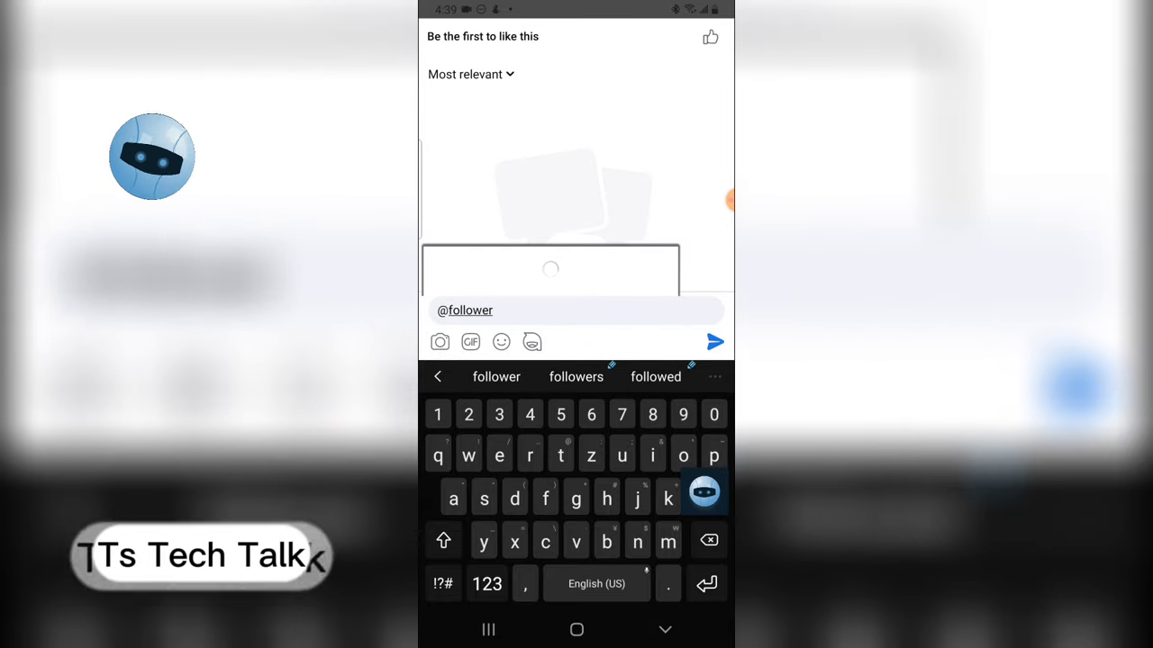
key(Return)
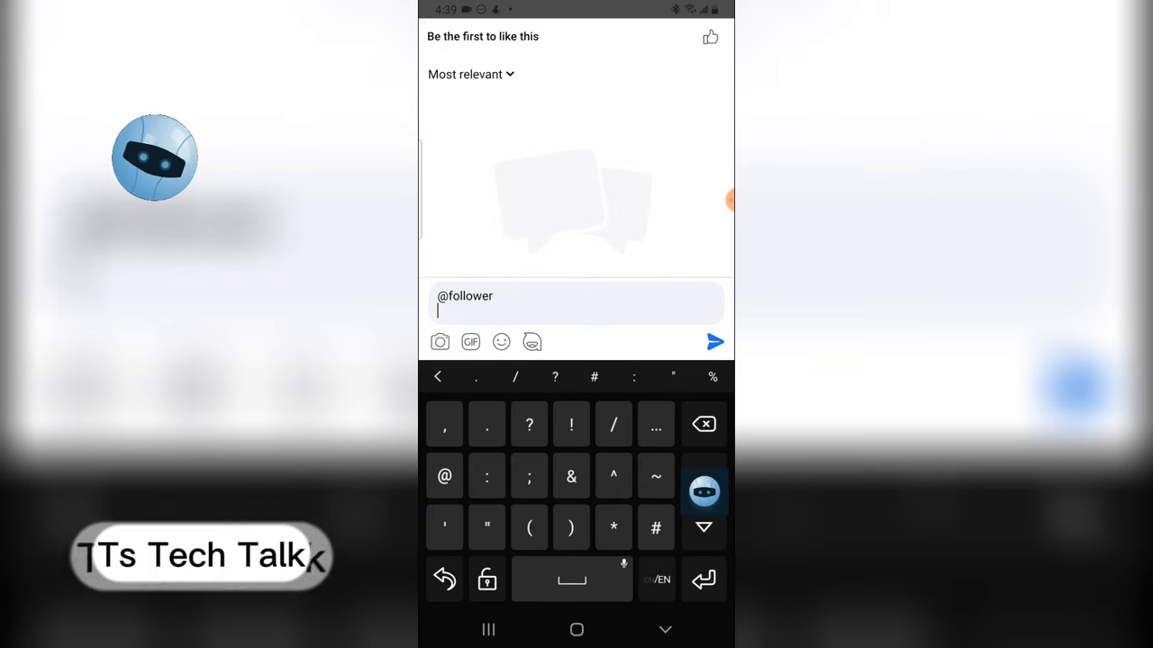
text(@fo)
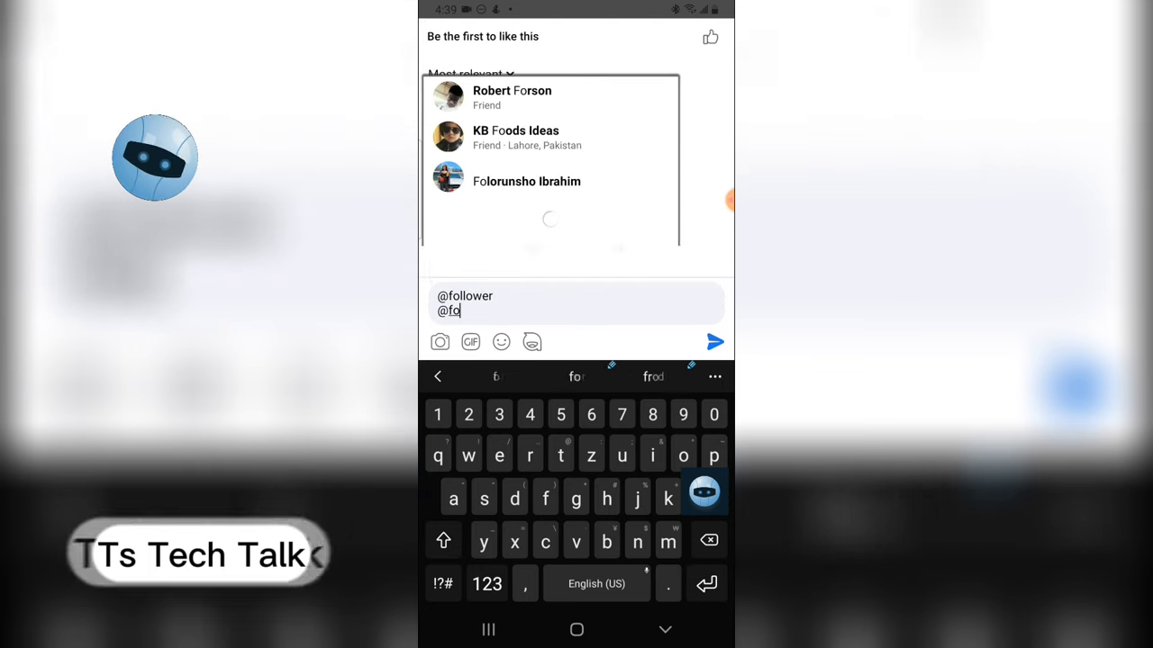
text(llowing)
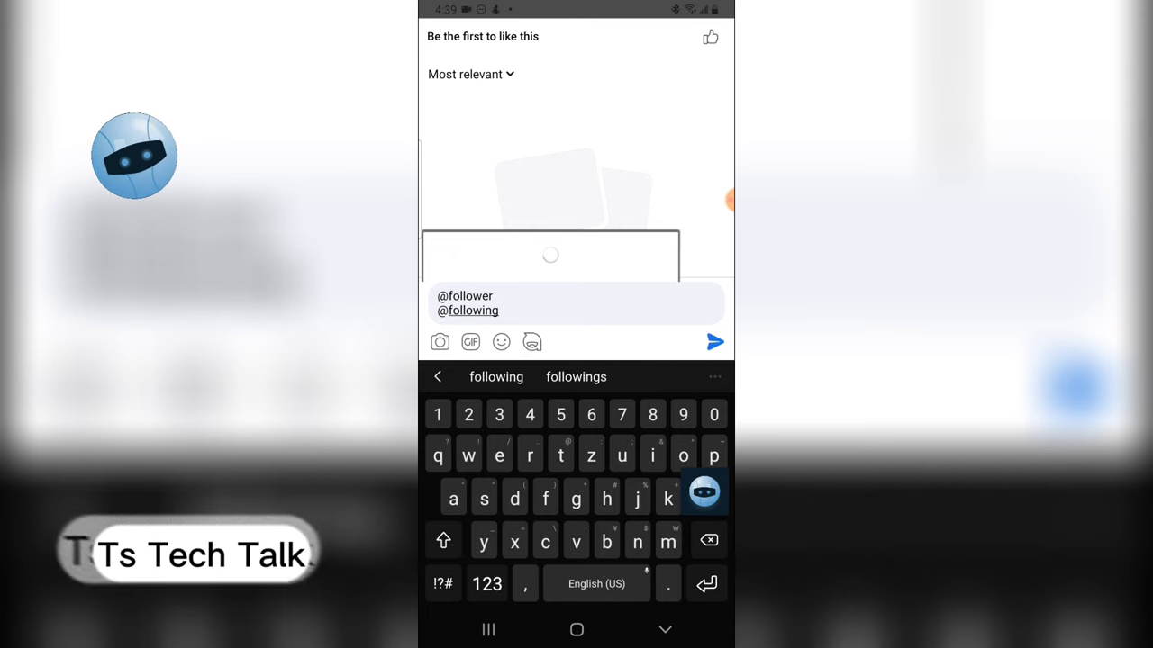
key(Return)
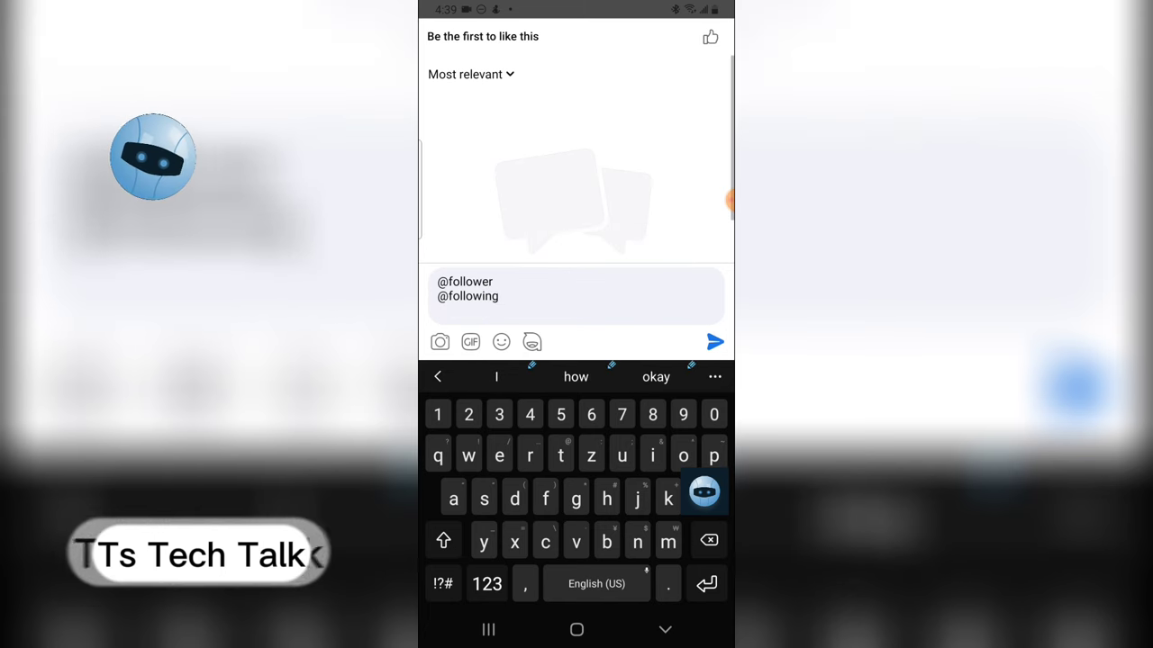
click(493, 296)
text(s)
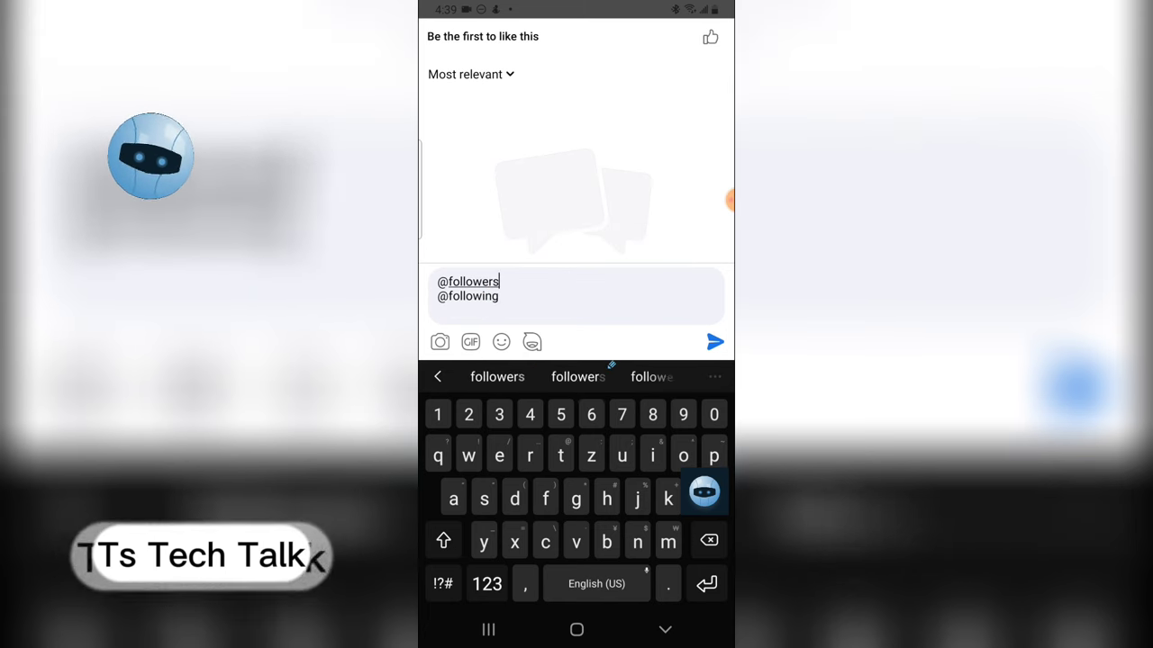
click(441, 311)
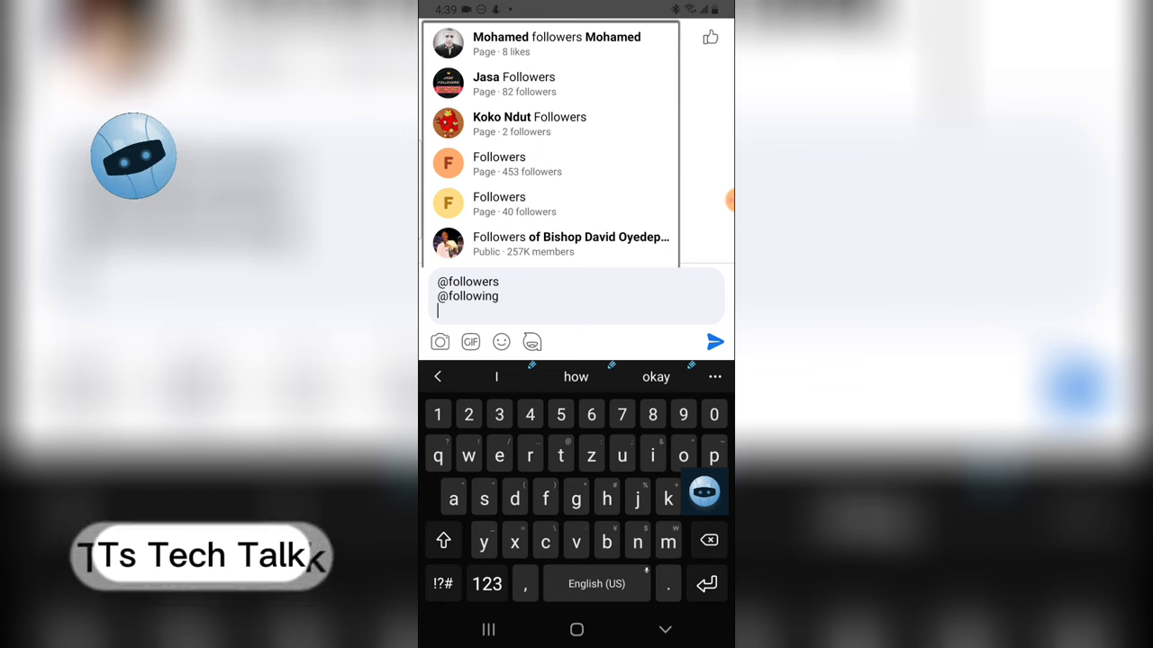
key(Return)
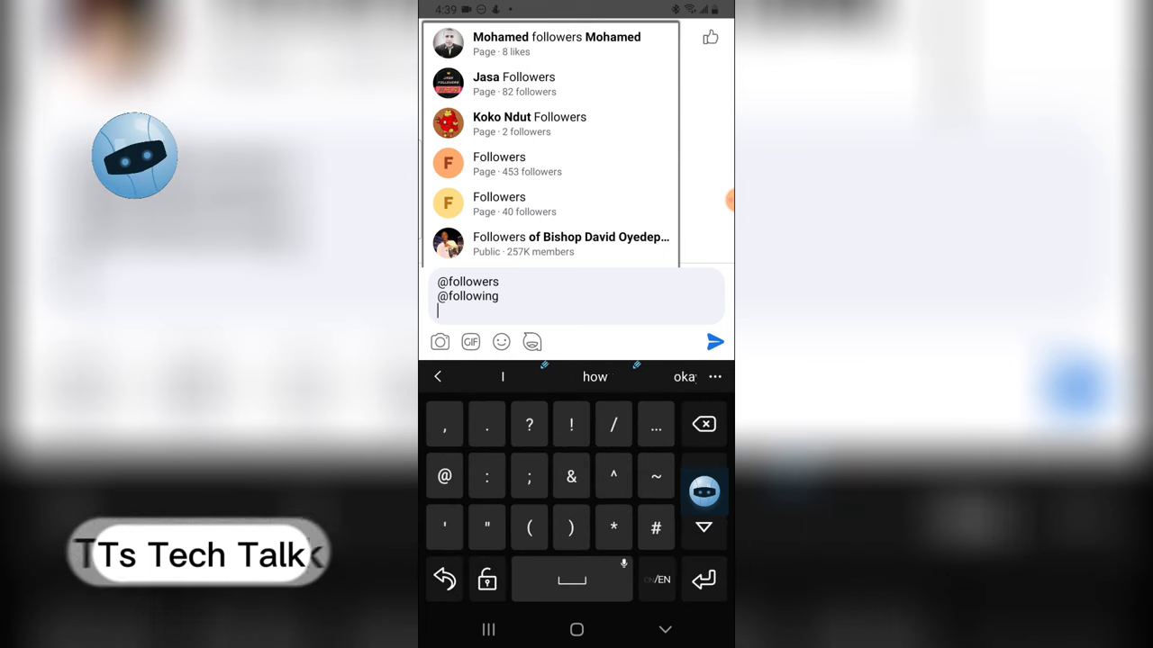
text(@pages)
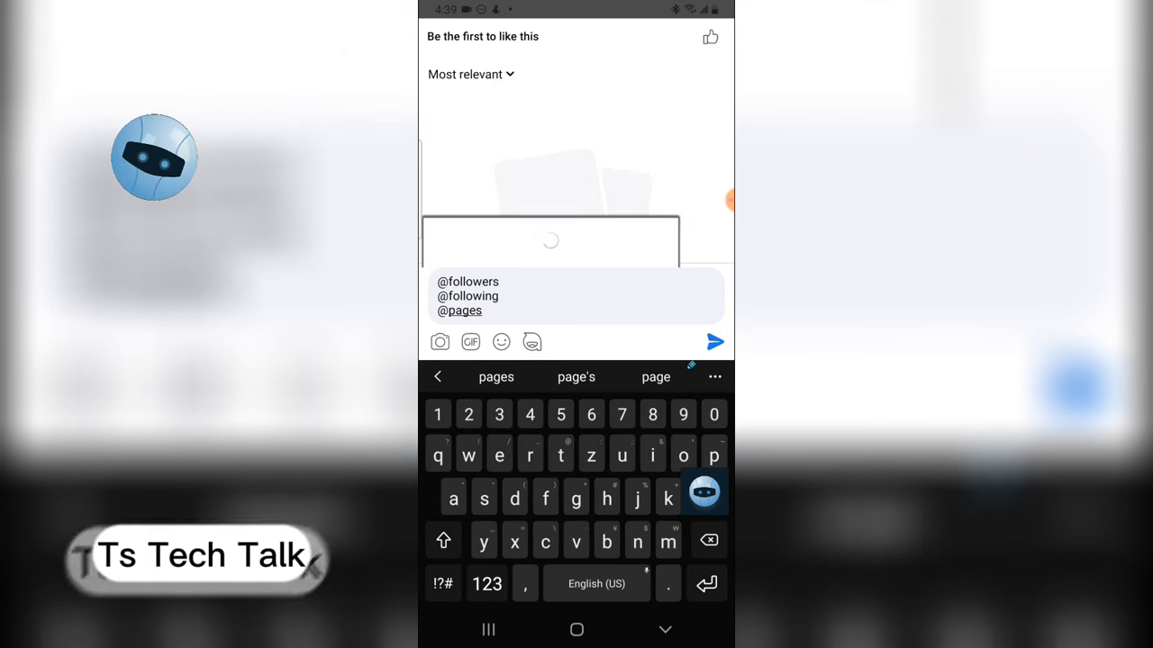
key(Return)
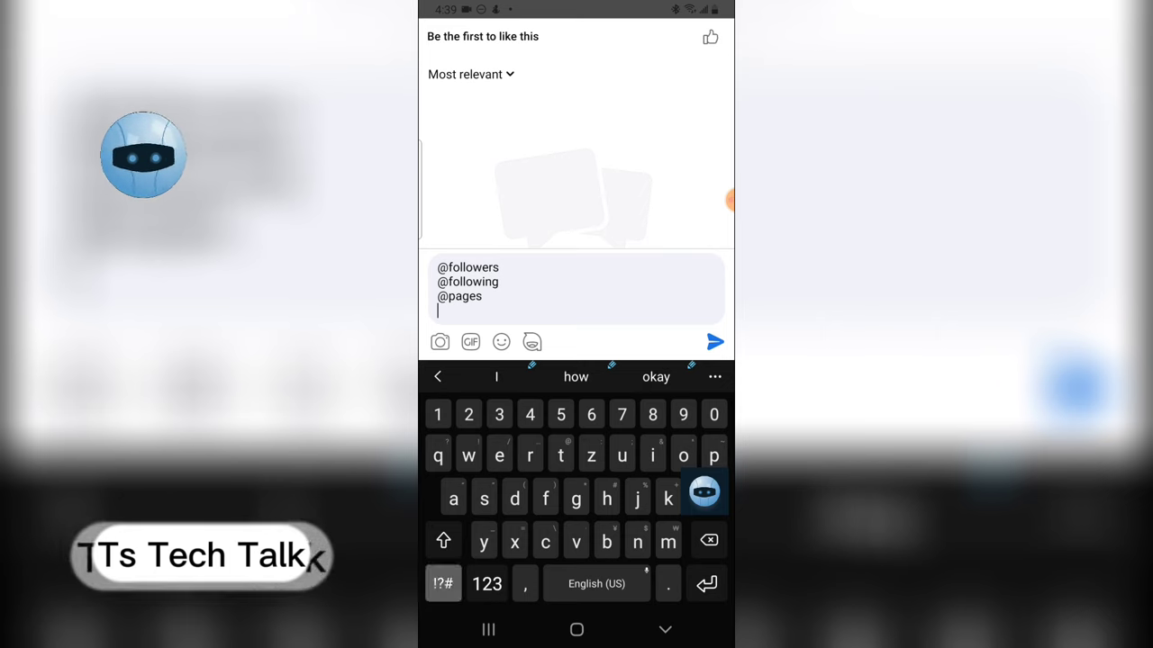
text(@)
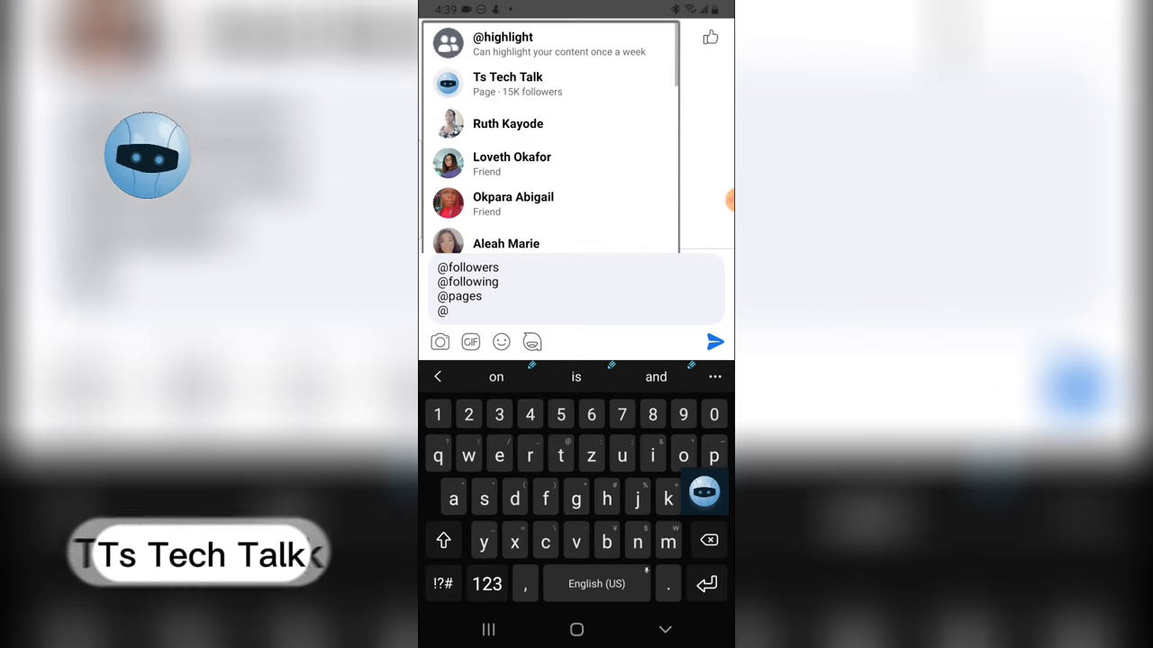
text(frie)
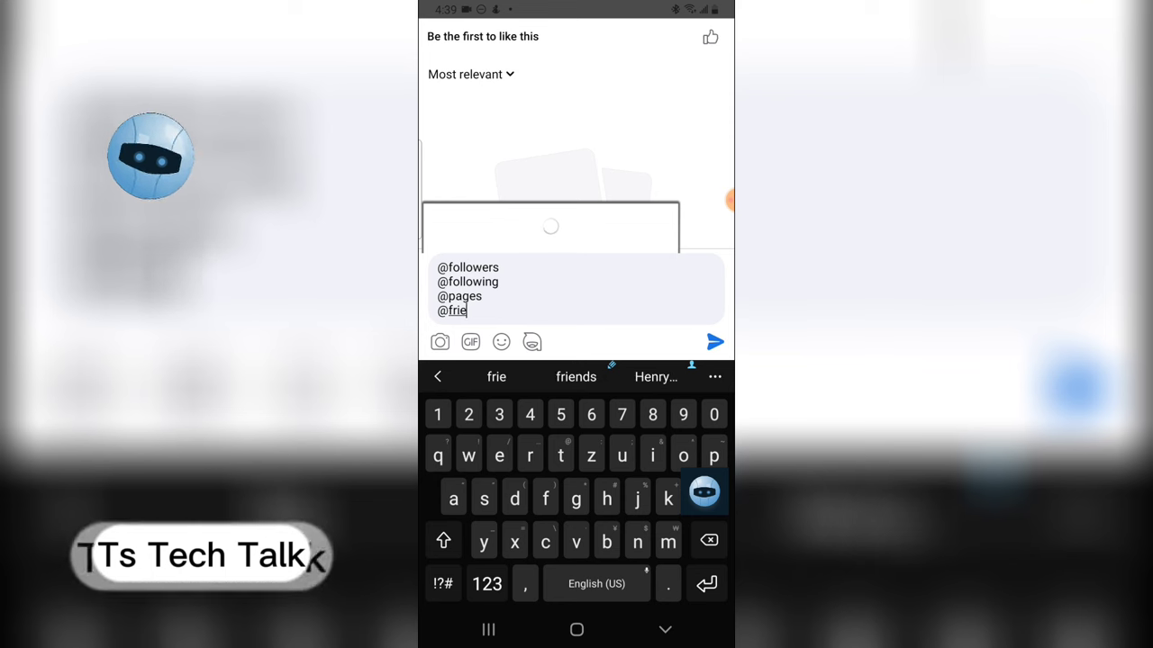
text(nds)
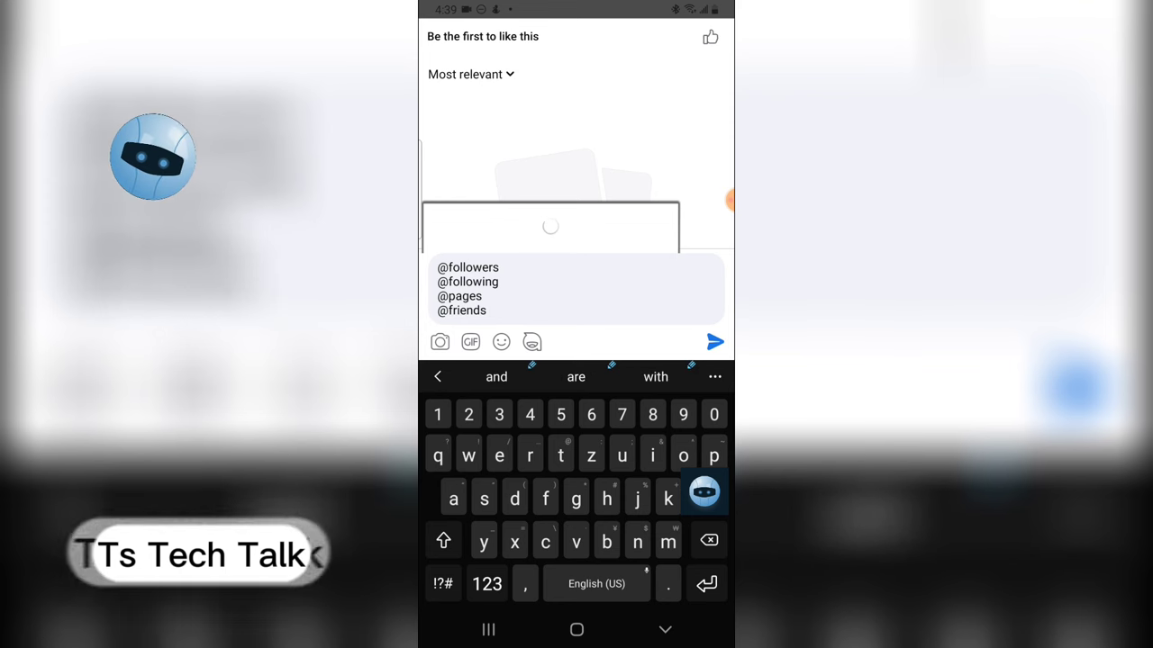
key(Return)
key(Return)
text(hey)
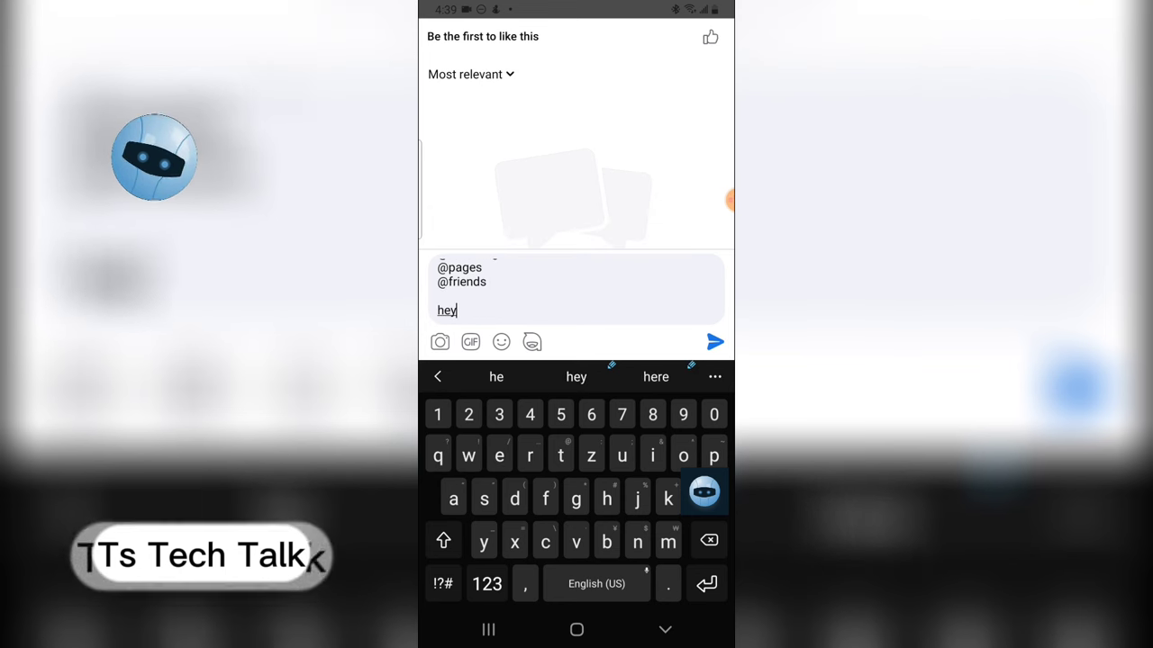
click(714, 341)
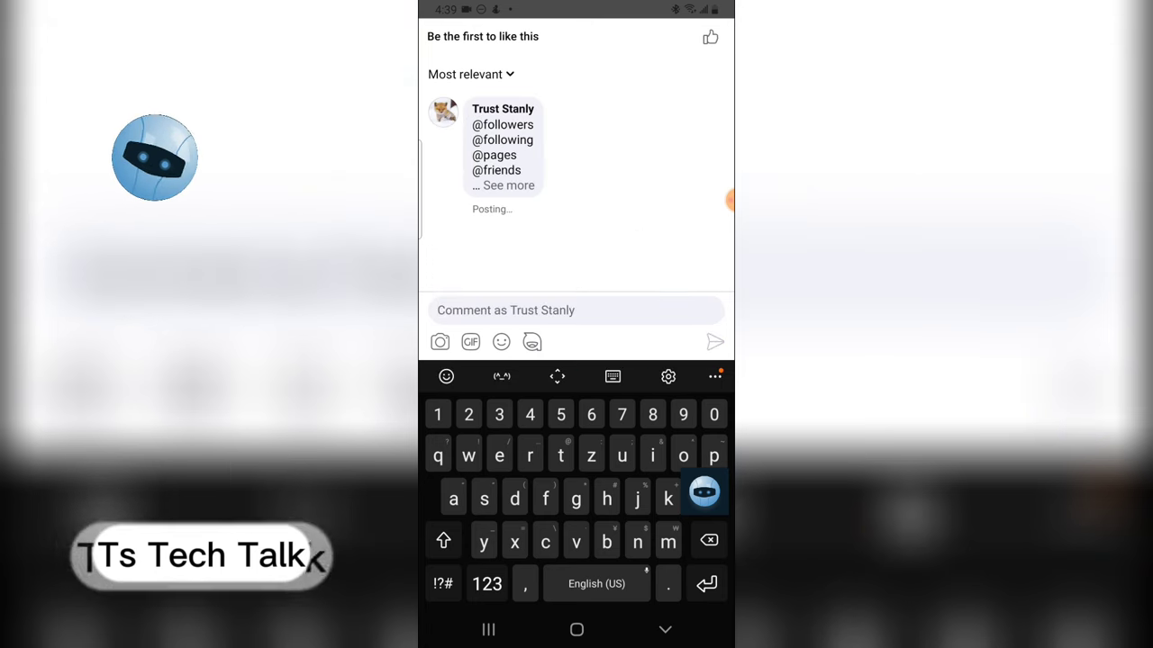
click(580, 286)
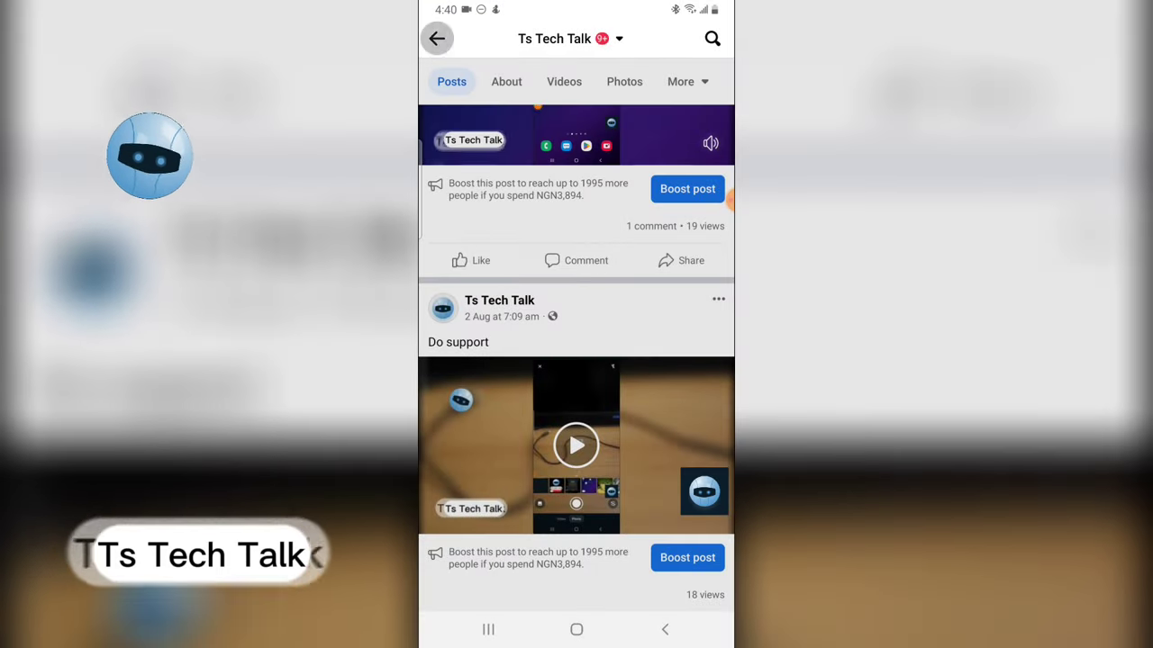
- Scroll the Ts Tech Talk posts feed, then back out twice to the page's main profile
scroll(577, 361, up, 10)
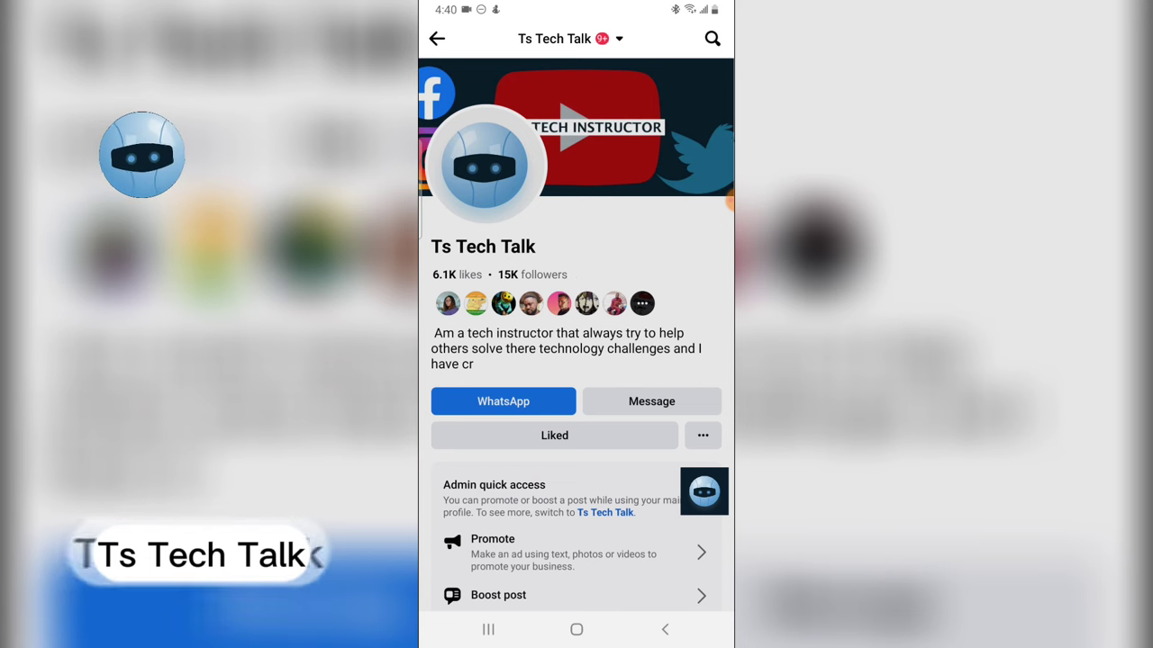
scroll(644, 340, down, 5)
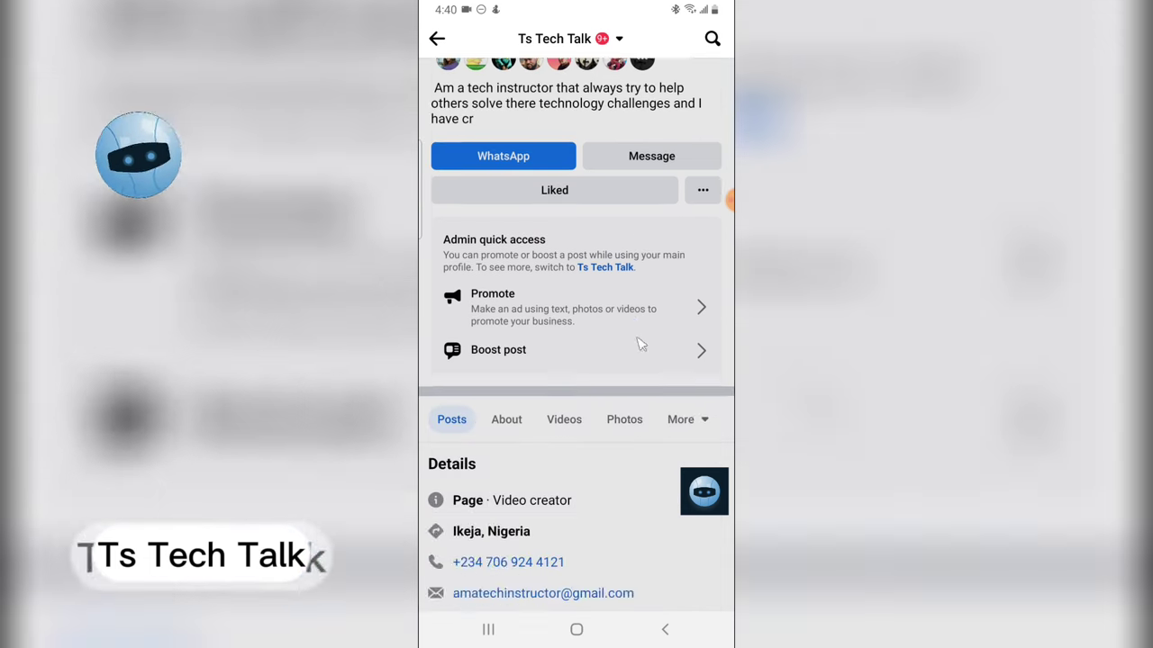
scroll(597, 395, down, 10)
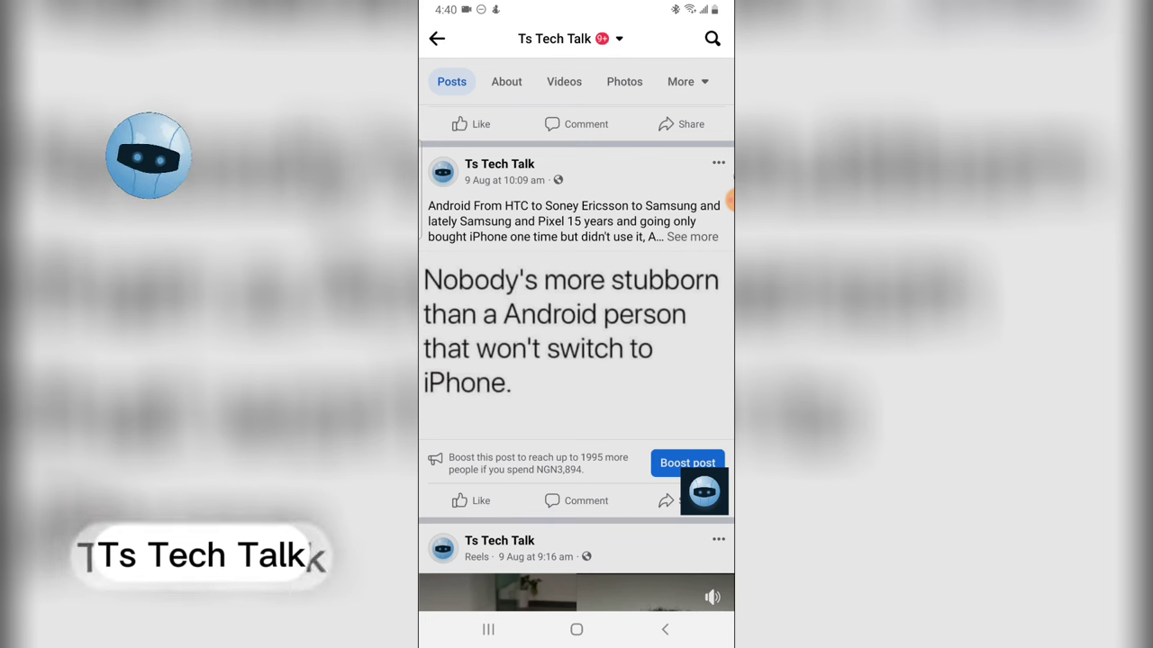
click(721, 202)
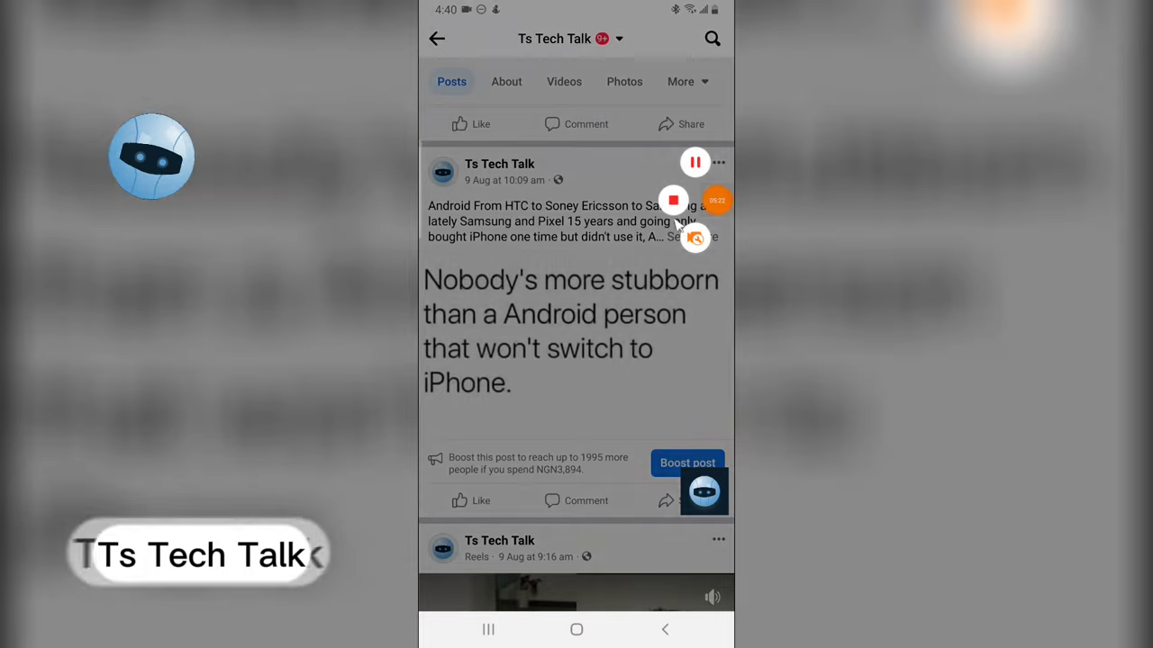
click(585, 233)
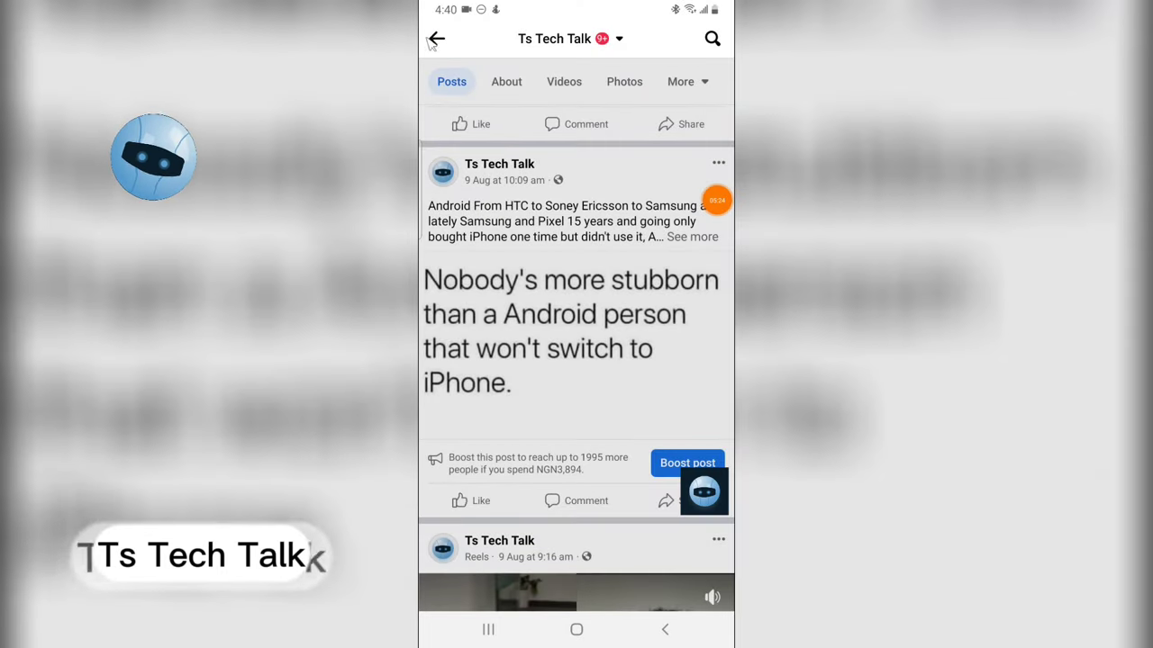
click(435, 39)
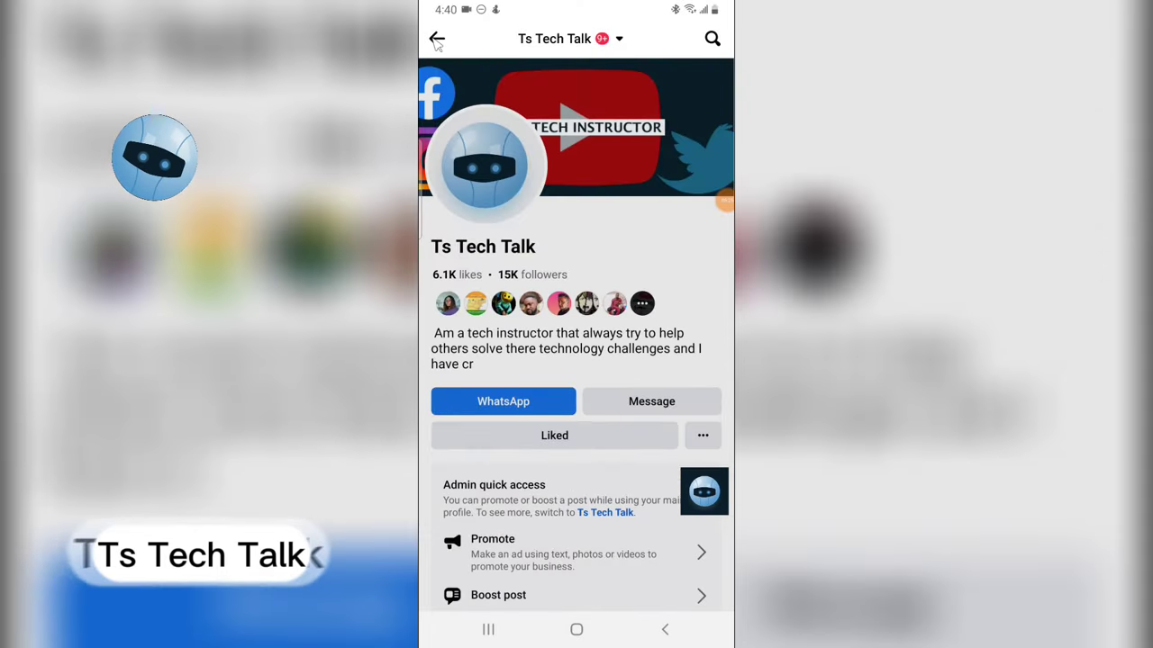
click(436, 39)
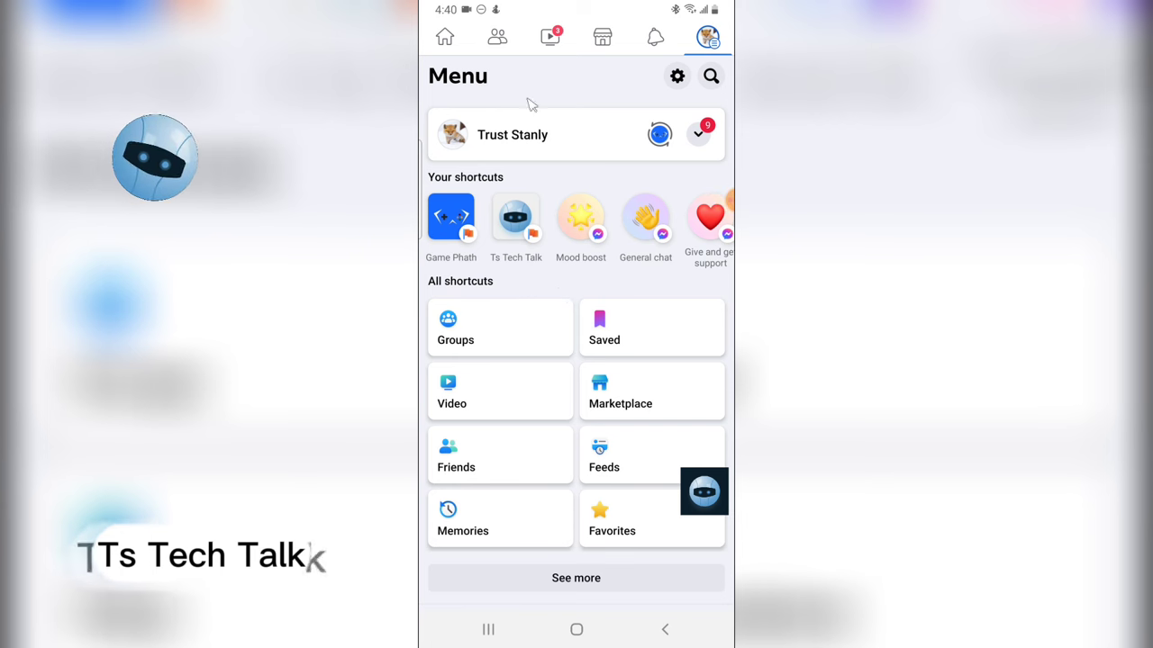
click(445, 36)
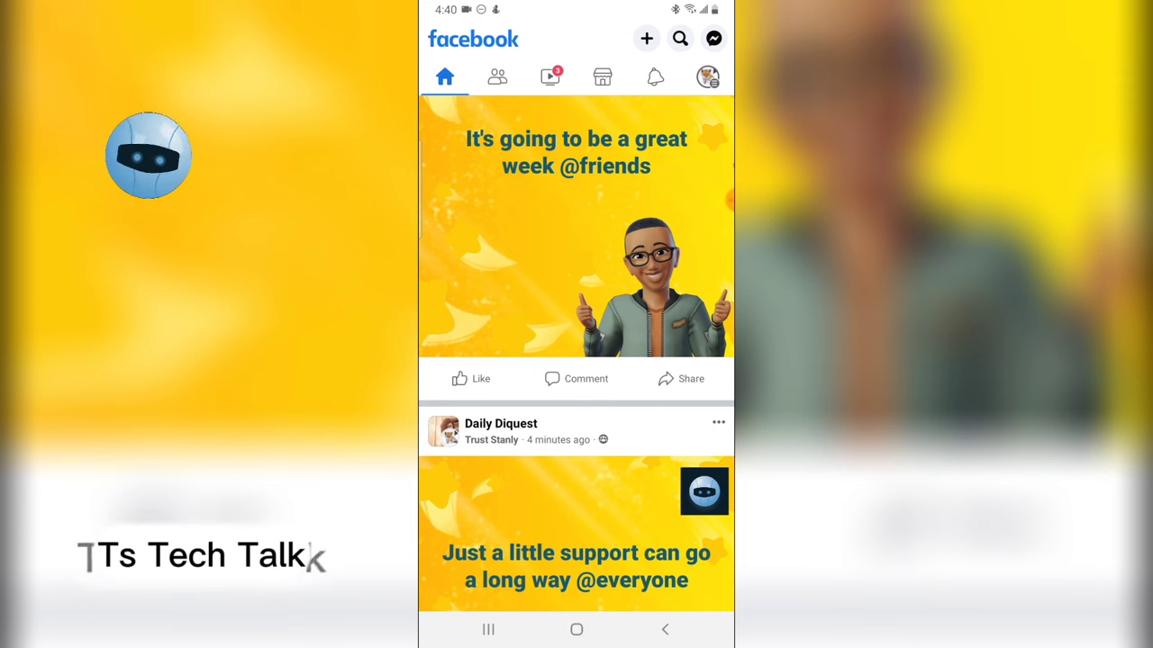
scroll(729, 230, up, 3)
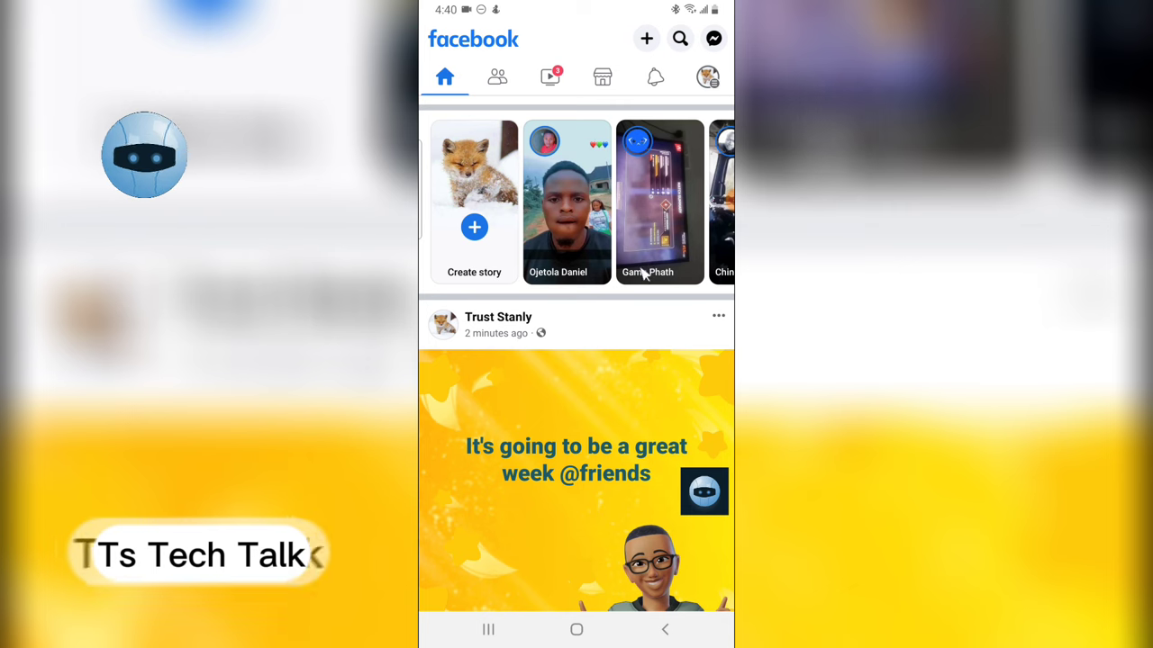
scroll(633, 359, up, 1)
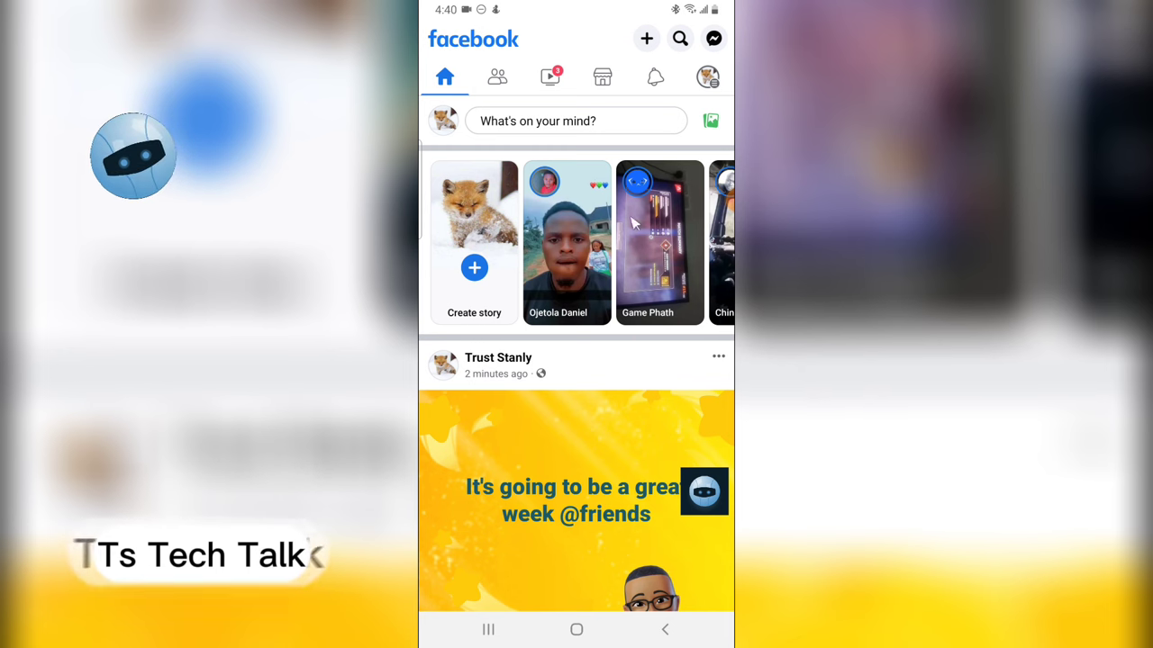
click(708, 76)
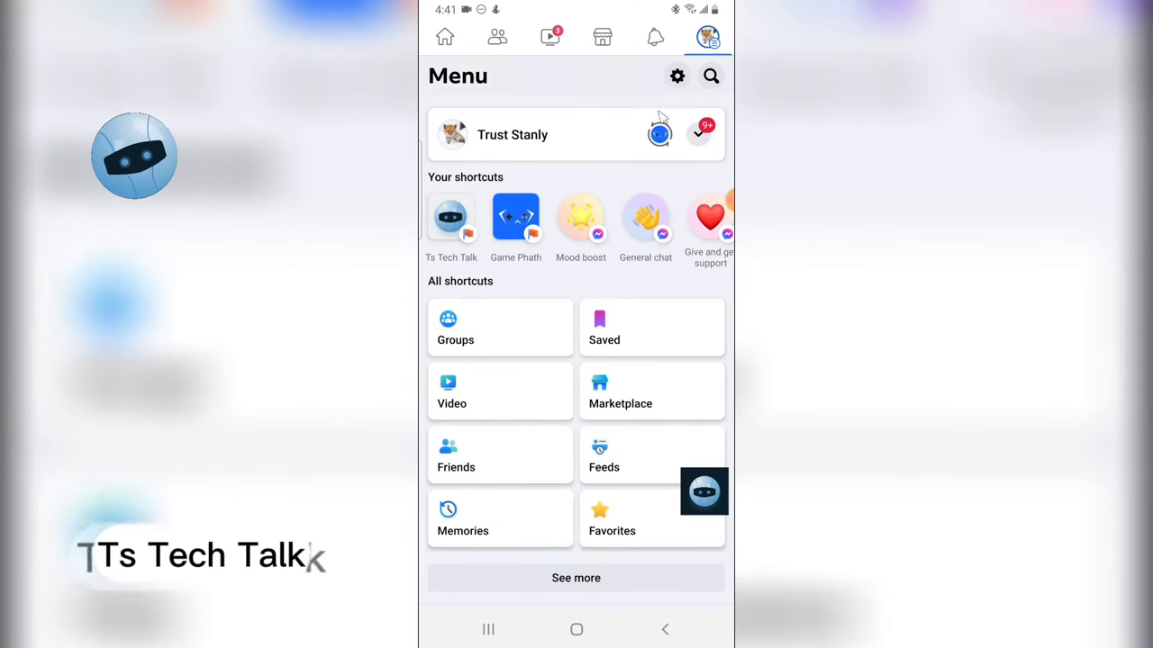
- Open your own profile from the Menu and scroll through it, showing 584 friends, then back to the top
click(498, 144)
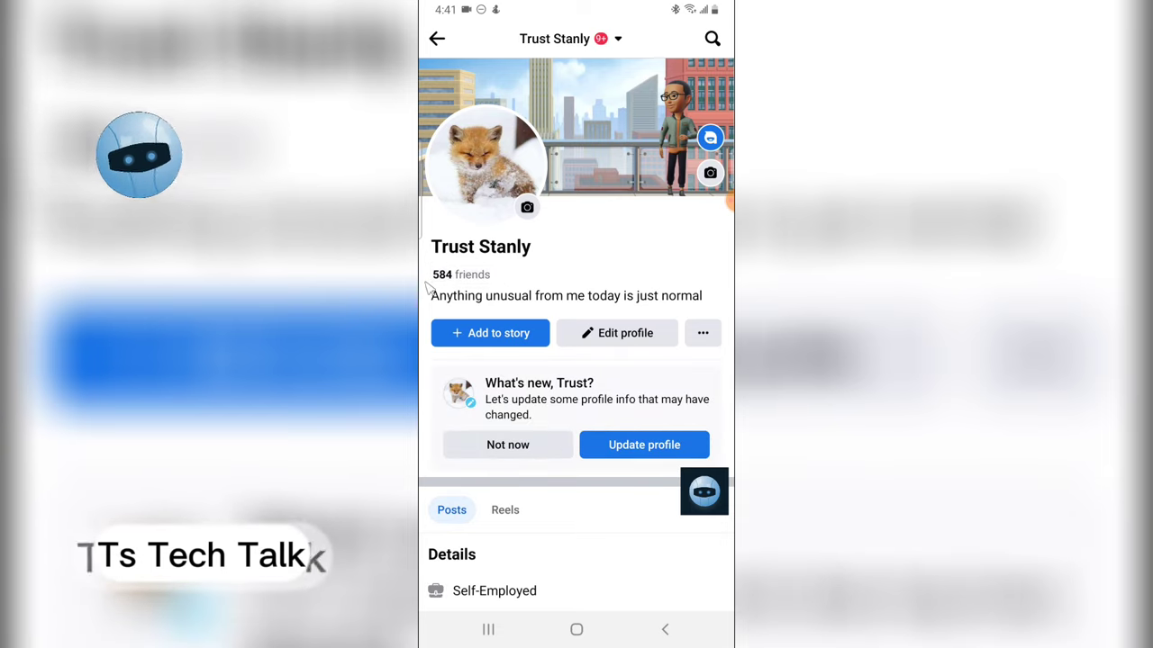
scroll(612, 396, down, 10)
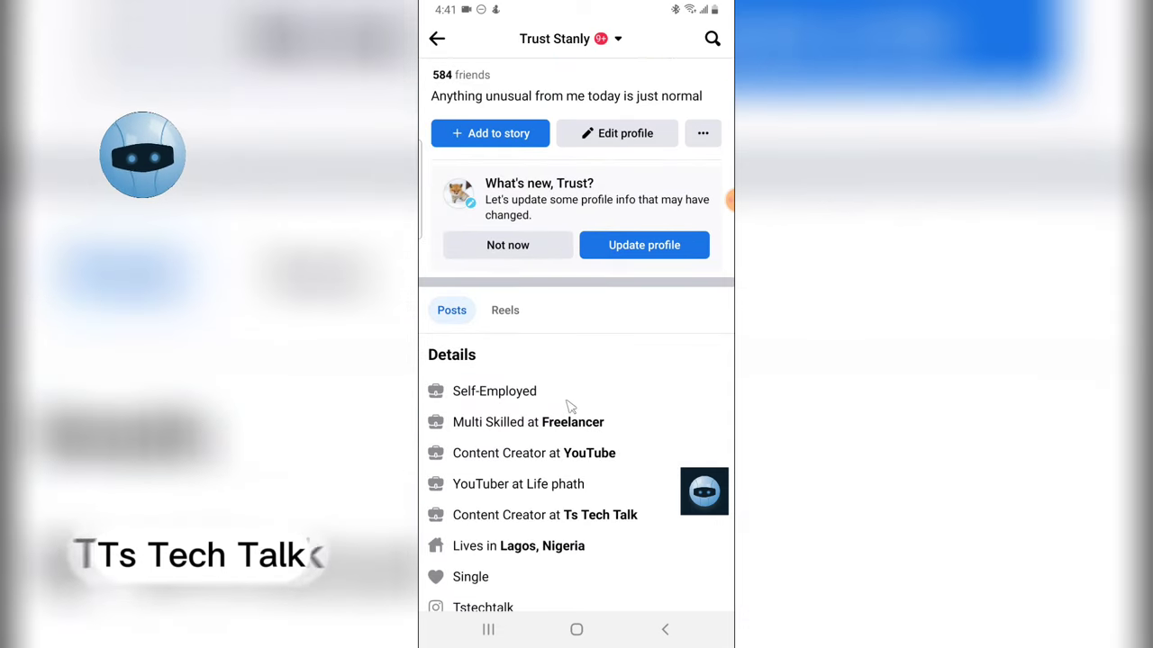
scroll(563, 387, down, 3)
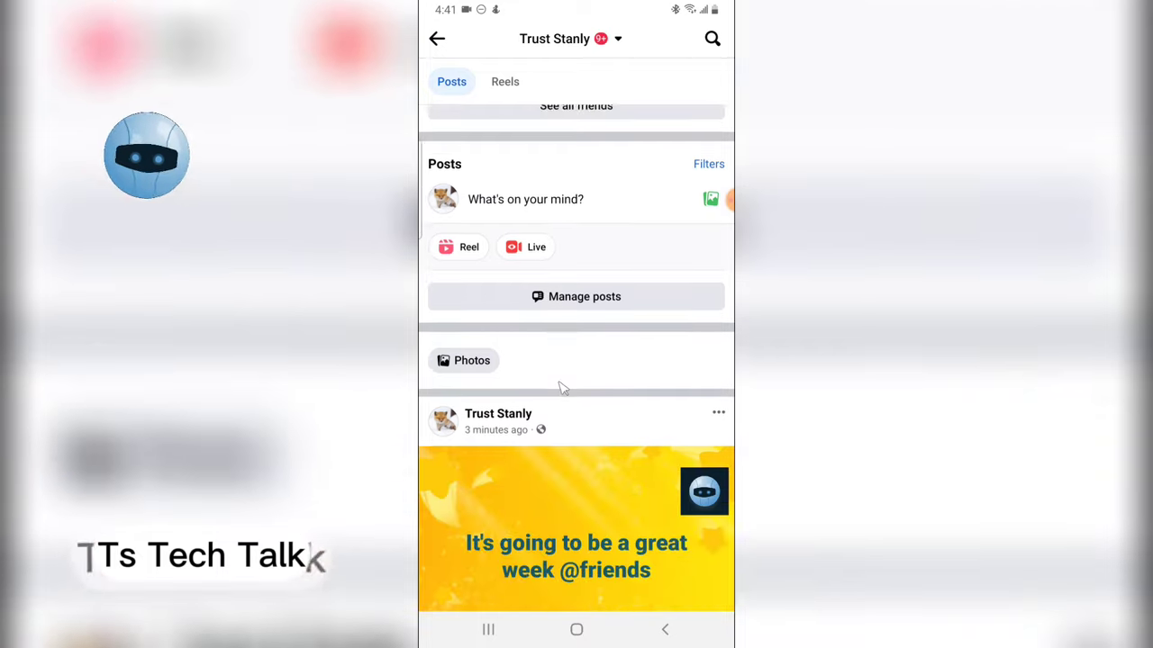
scroll(563, 387, up, 10)
scroll(569, 385, up, 5)
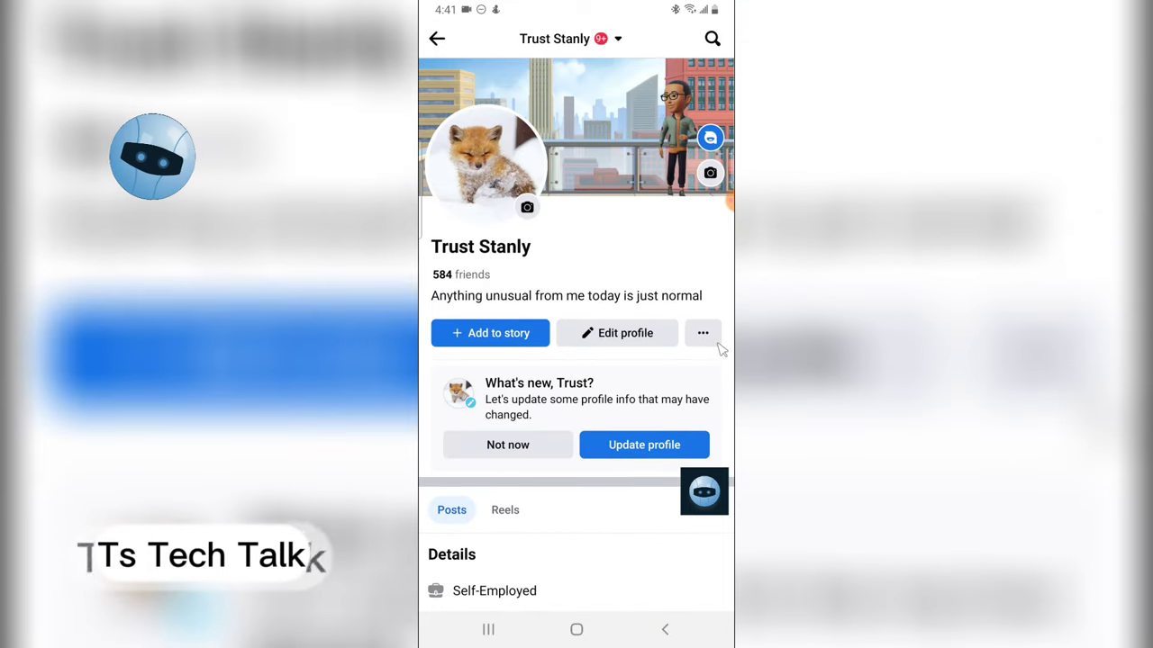
click(702, 333)
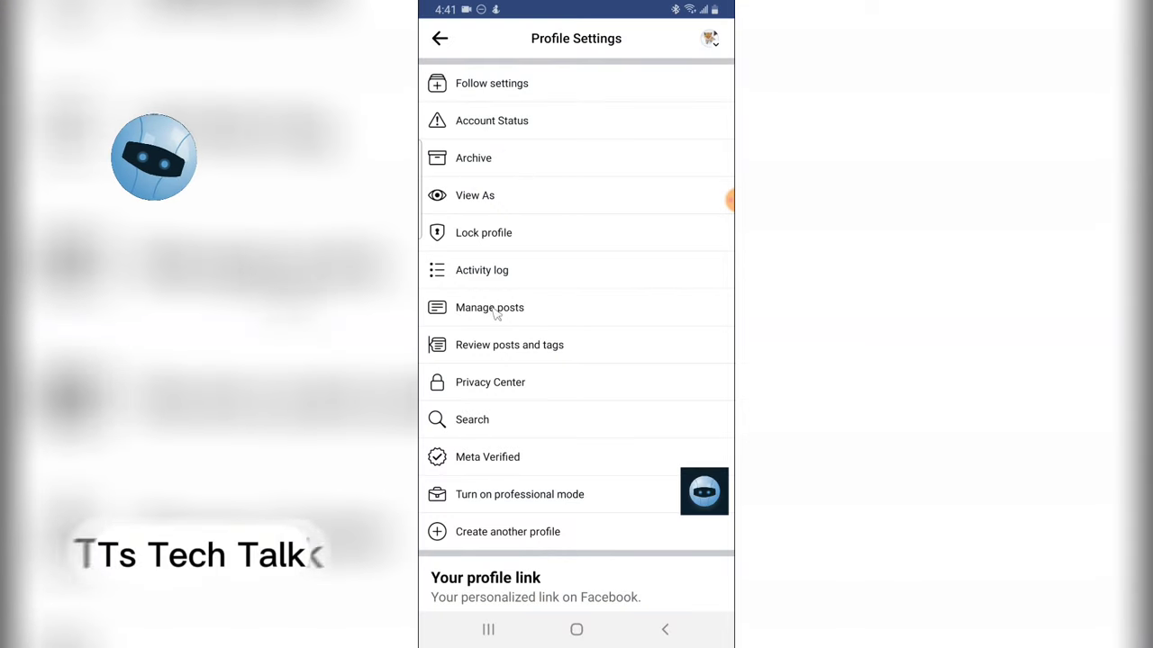
scroll(528, 334, down, 2)
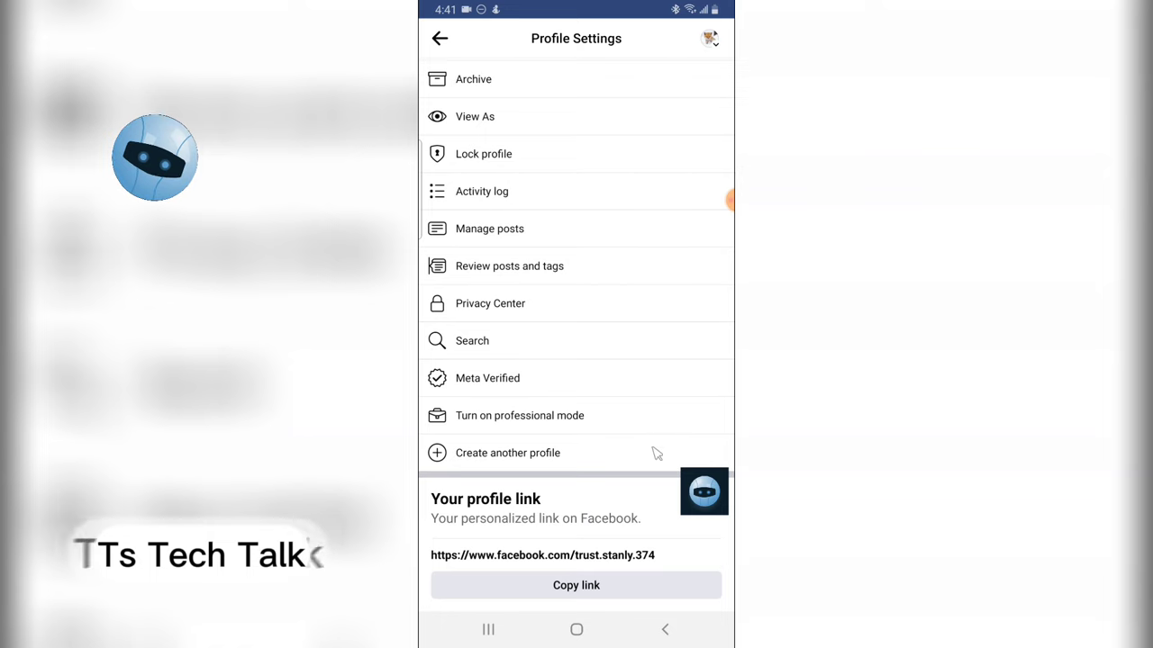
scroll(659, 446, up, 2)
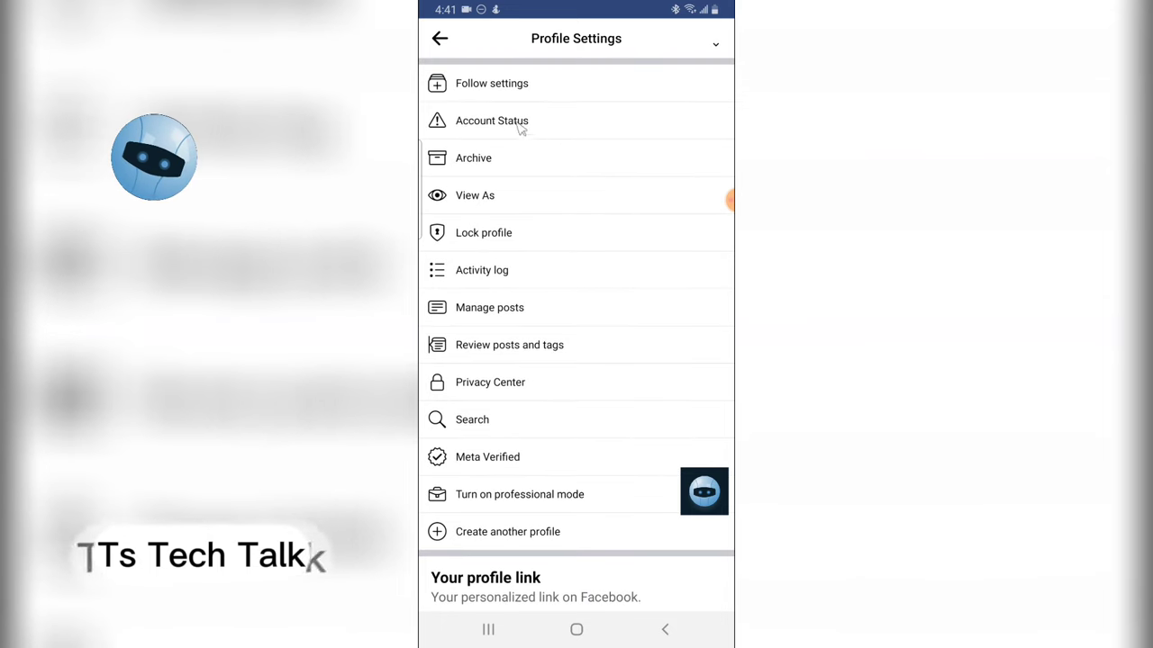
click(525, 86)
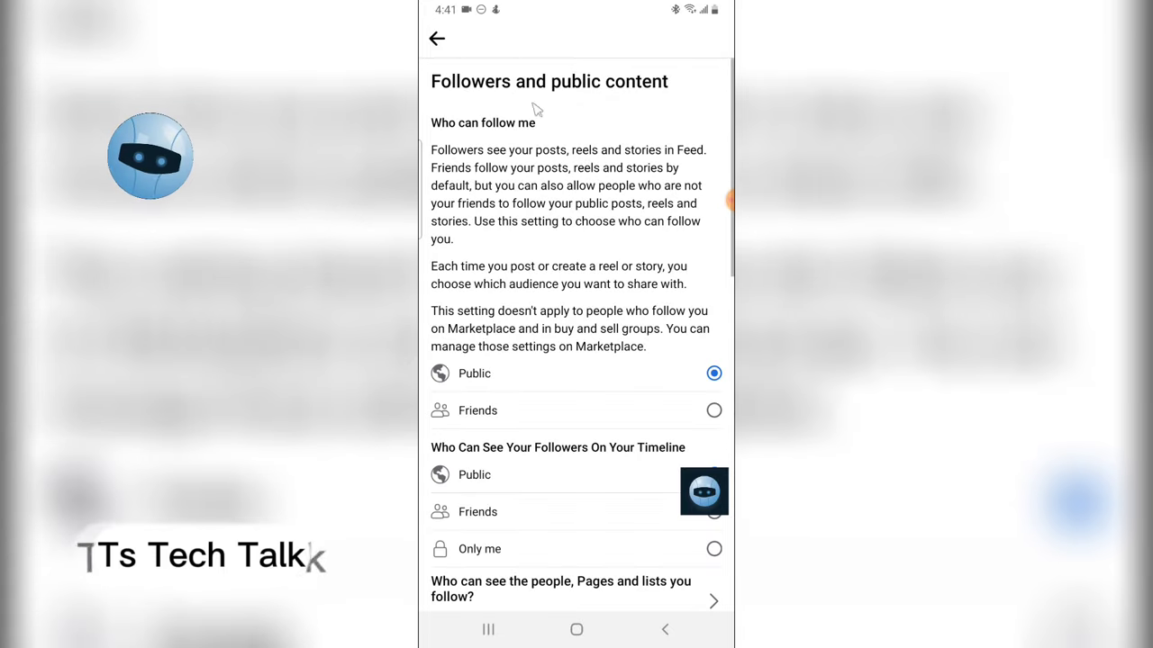
scroll(618, 442, down, 3)
scroll(636, 422, down, 5)
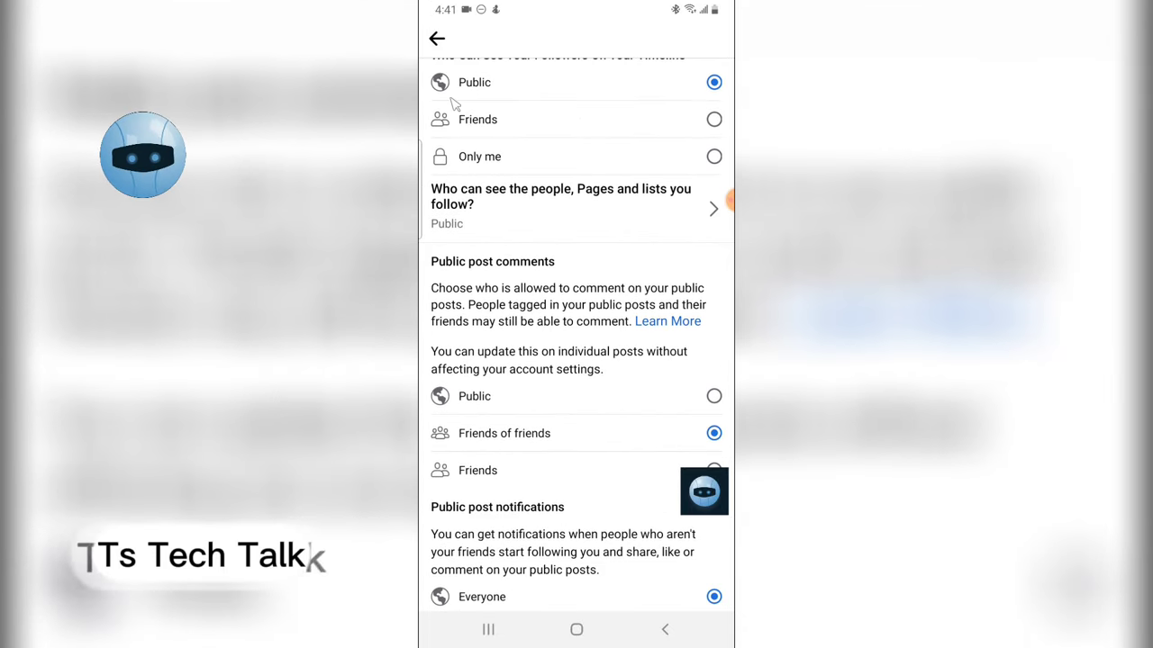
click(438, 38)
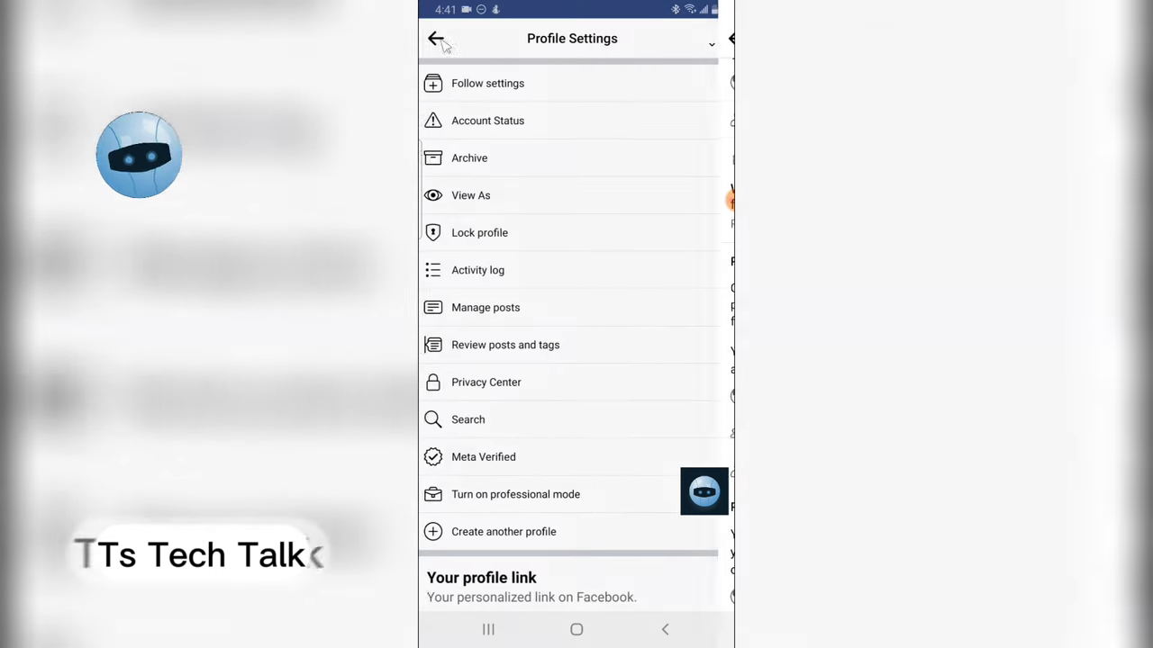
click(441, 38)
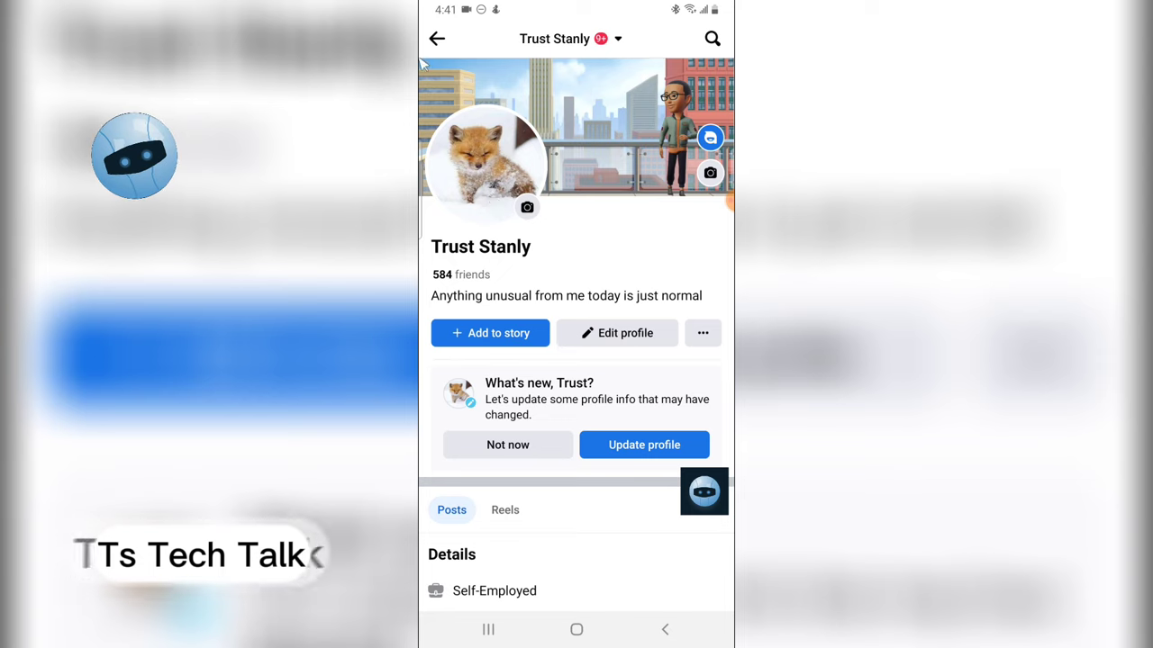
click(438, 39)
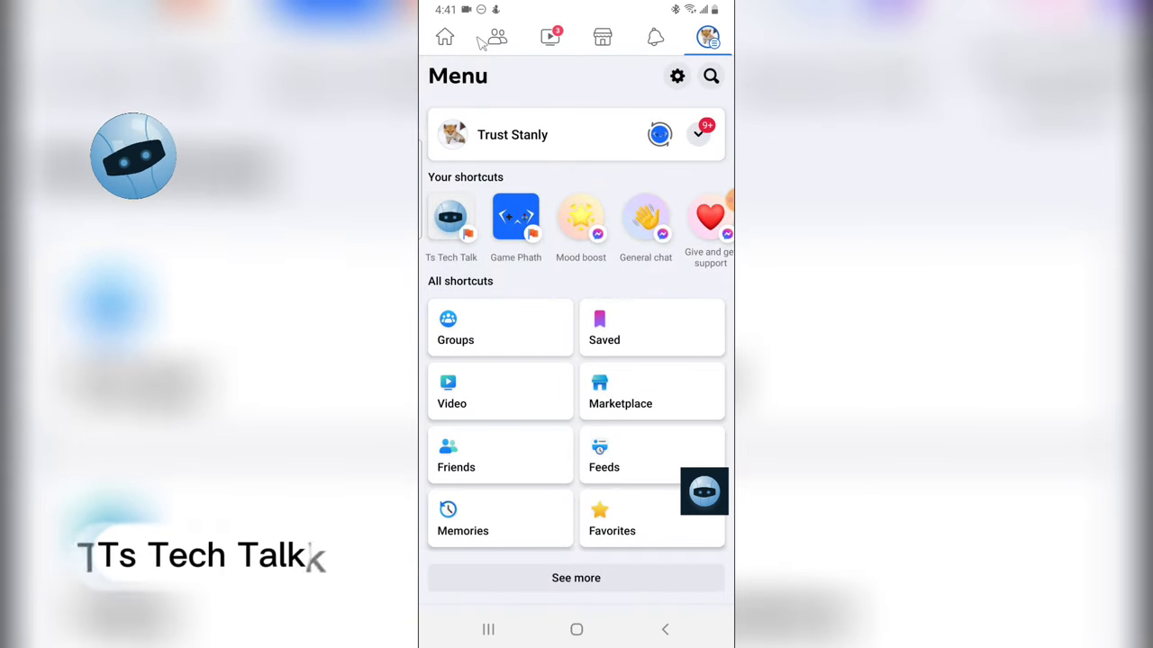
click(445, 38)
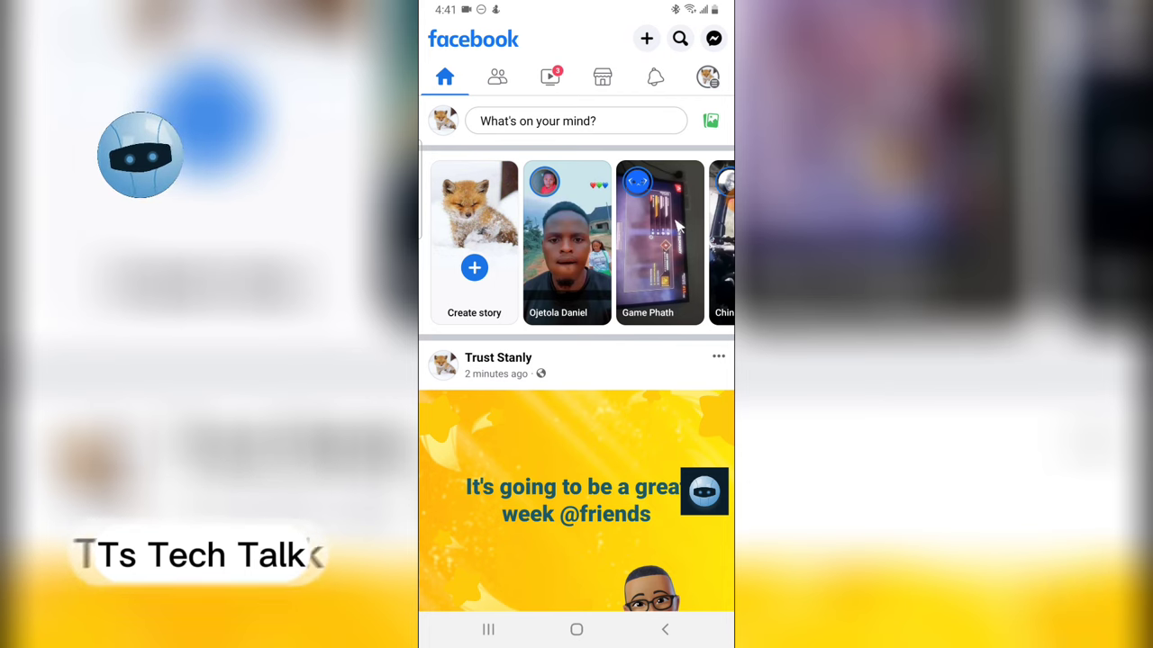
drag(639, 453, 673, 214)
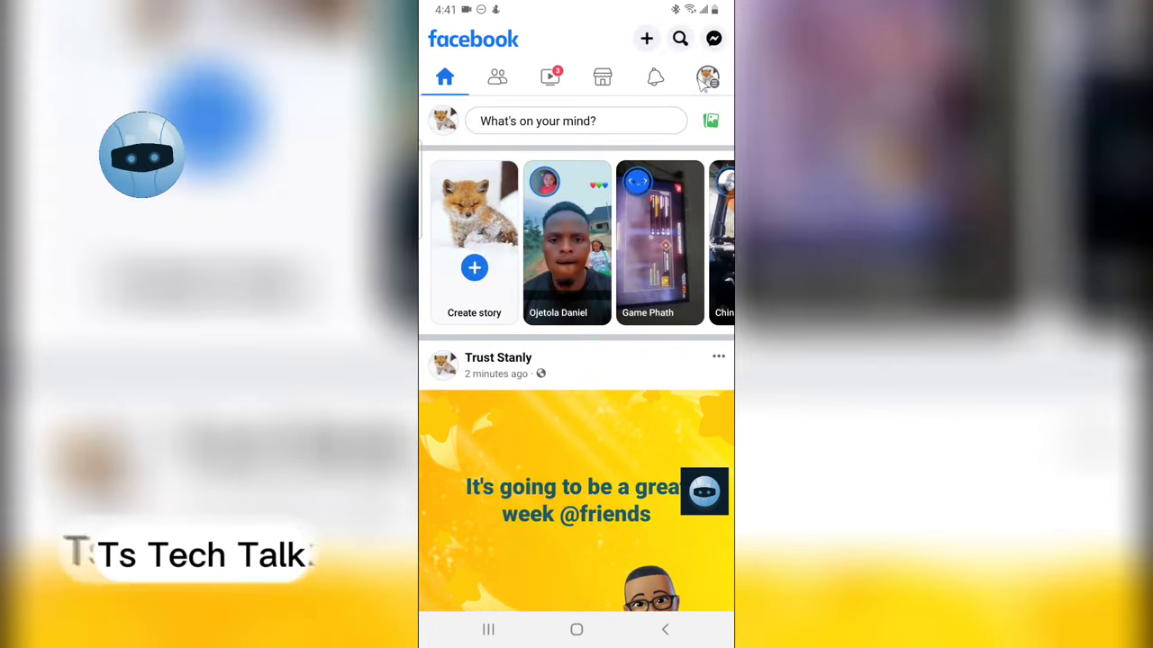
click(658, 76)
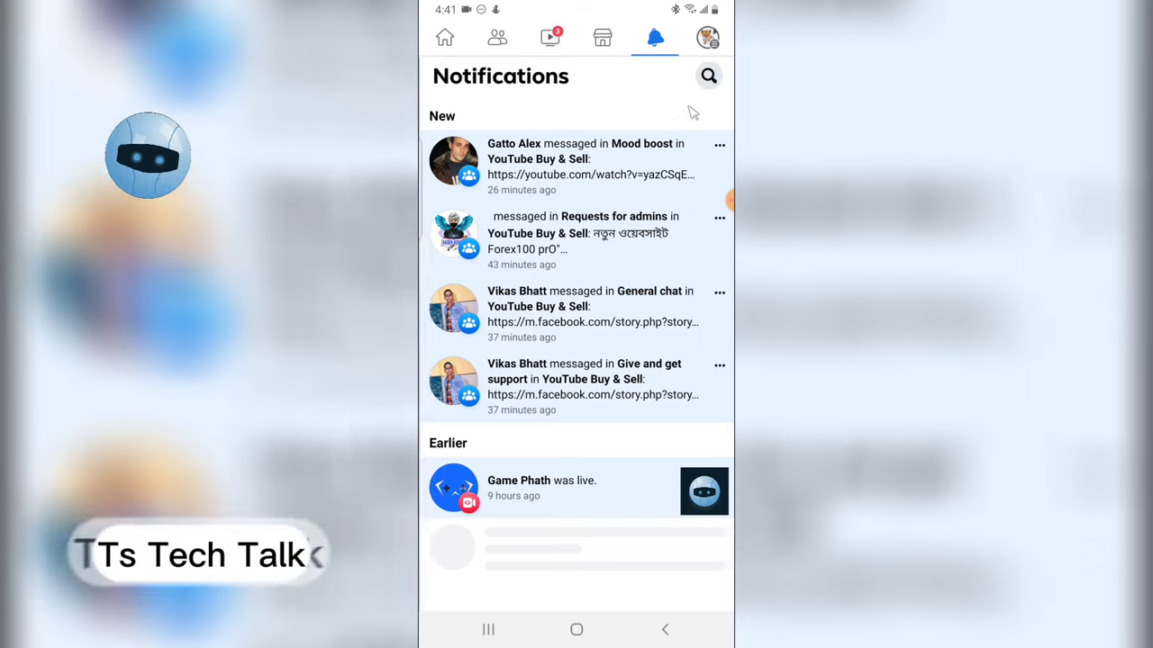
scroll(621, 270, down, 10)
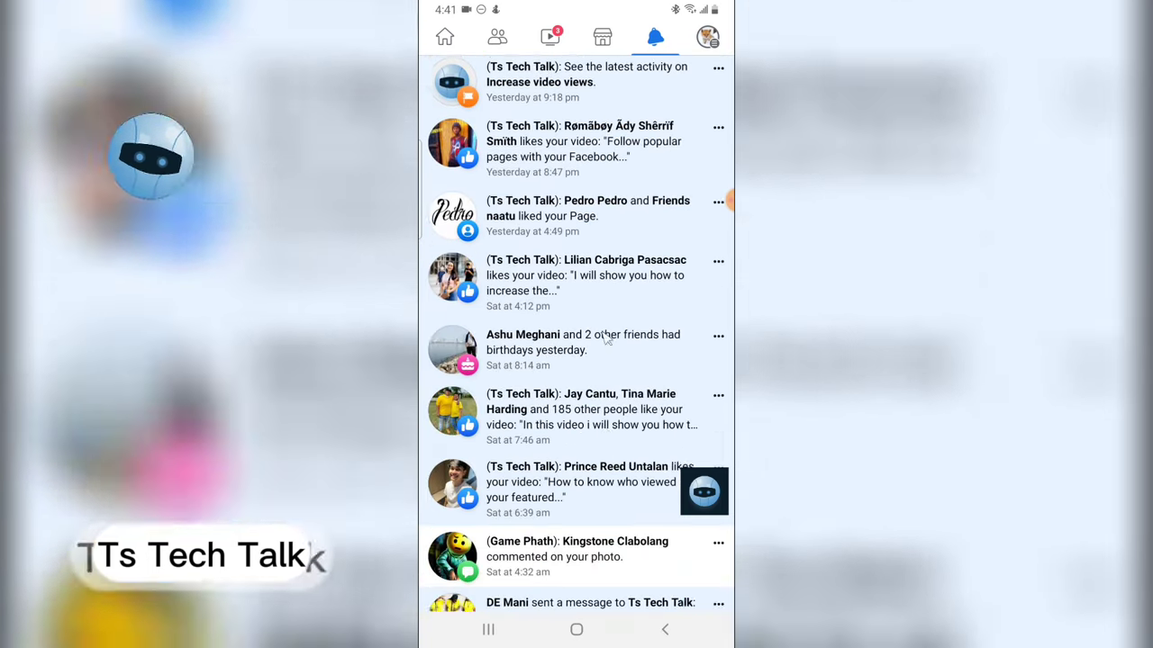
scroll(551, 398, down, 4)
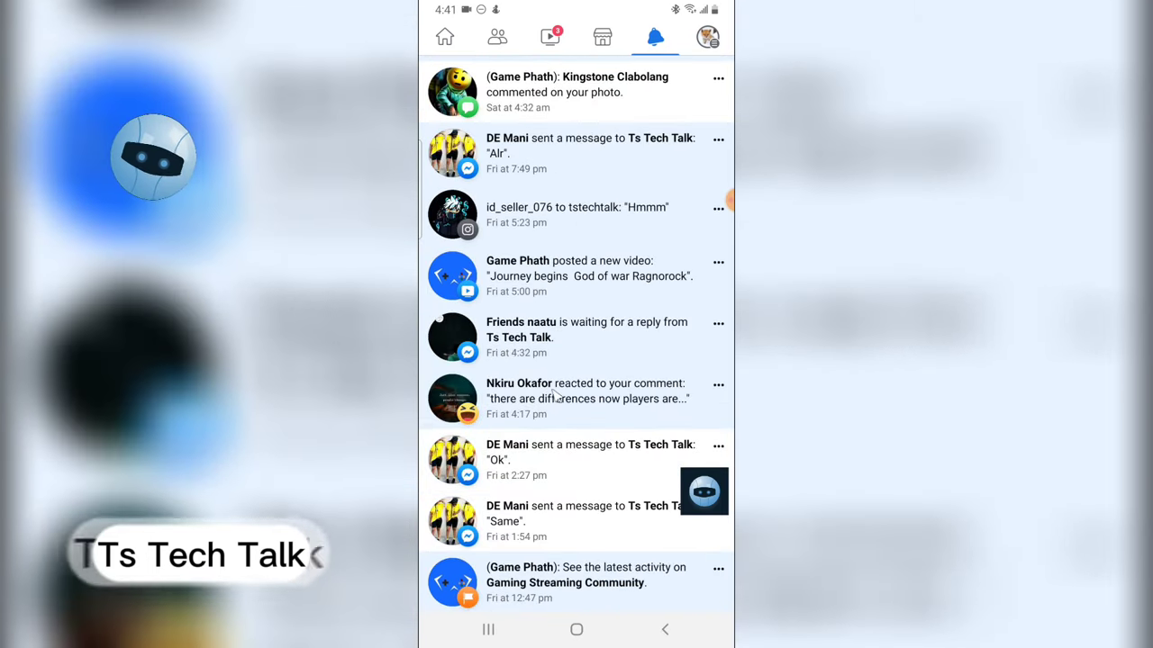
scroll(557, 398, down, 3)
scroll(569, 404, down, 1)
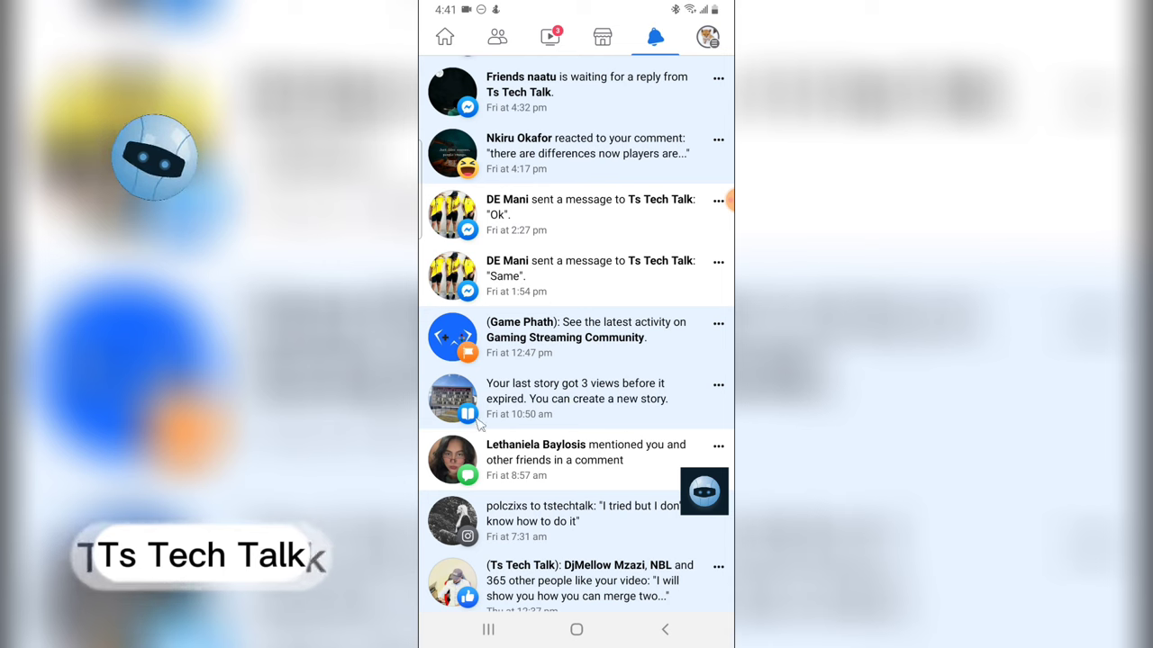
click(567, 461)
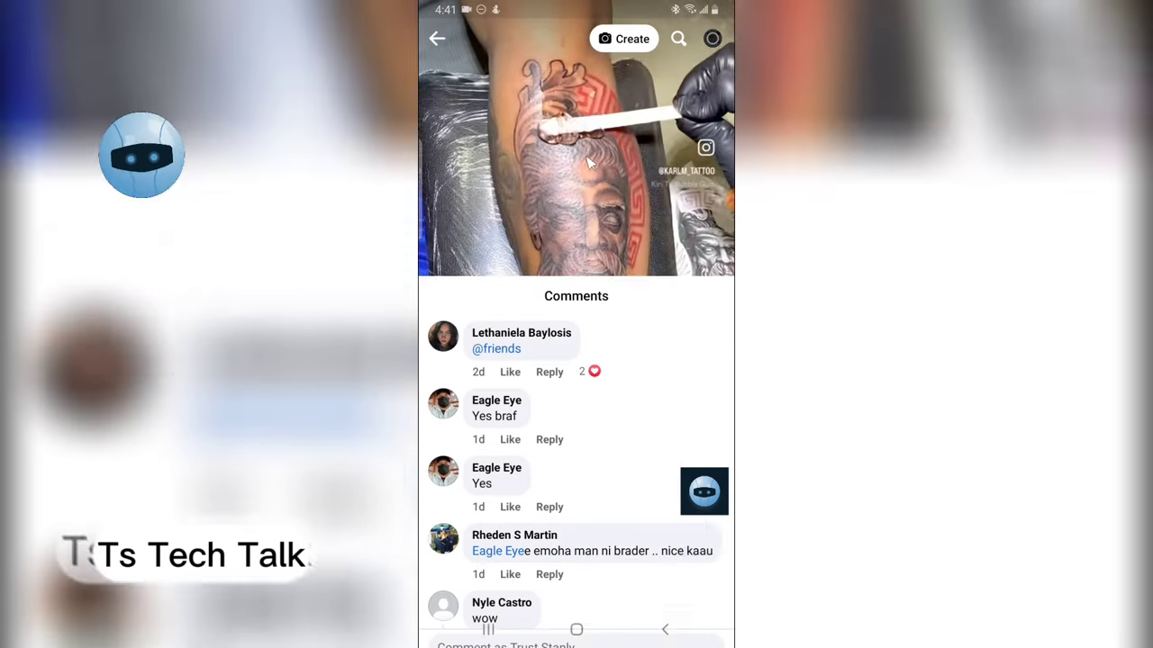
right_click(567, 385)
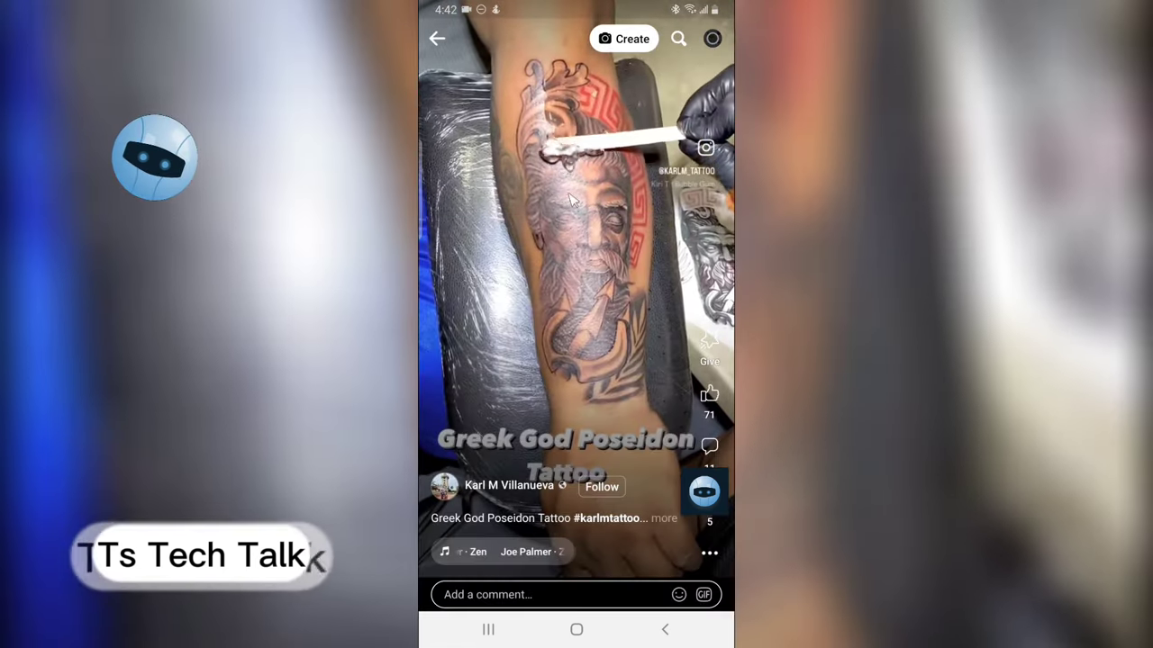
right_click(524, 281)
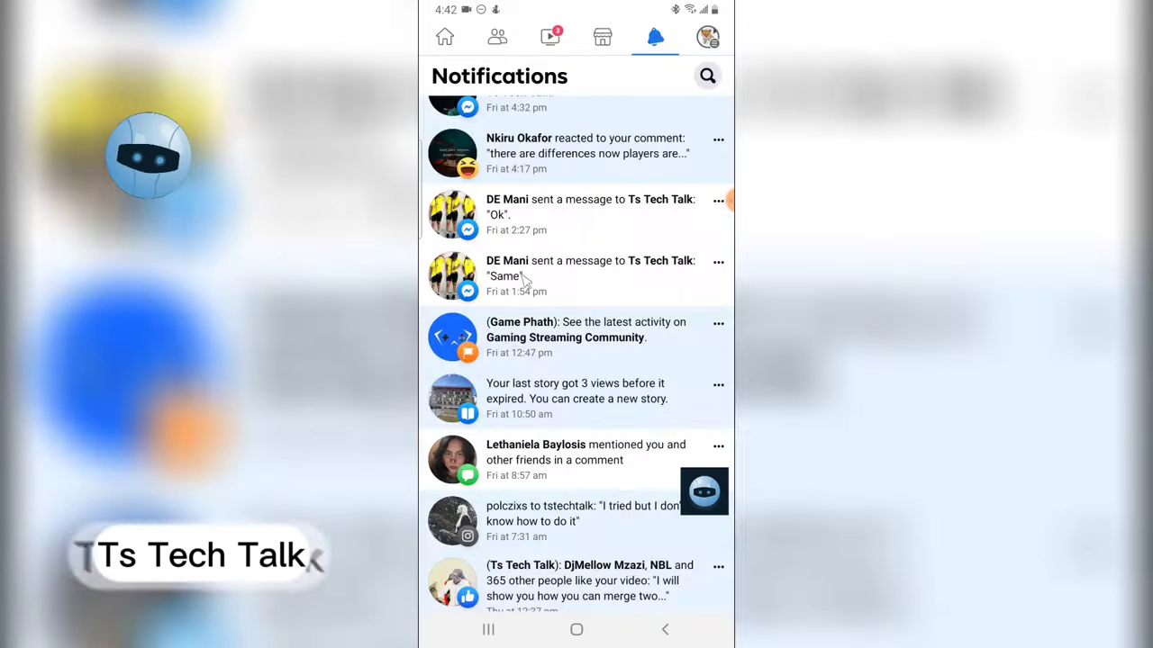
right_click(469, 65)
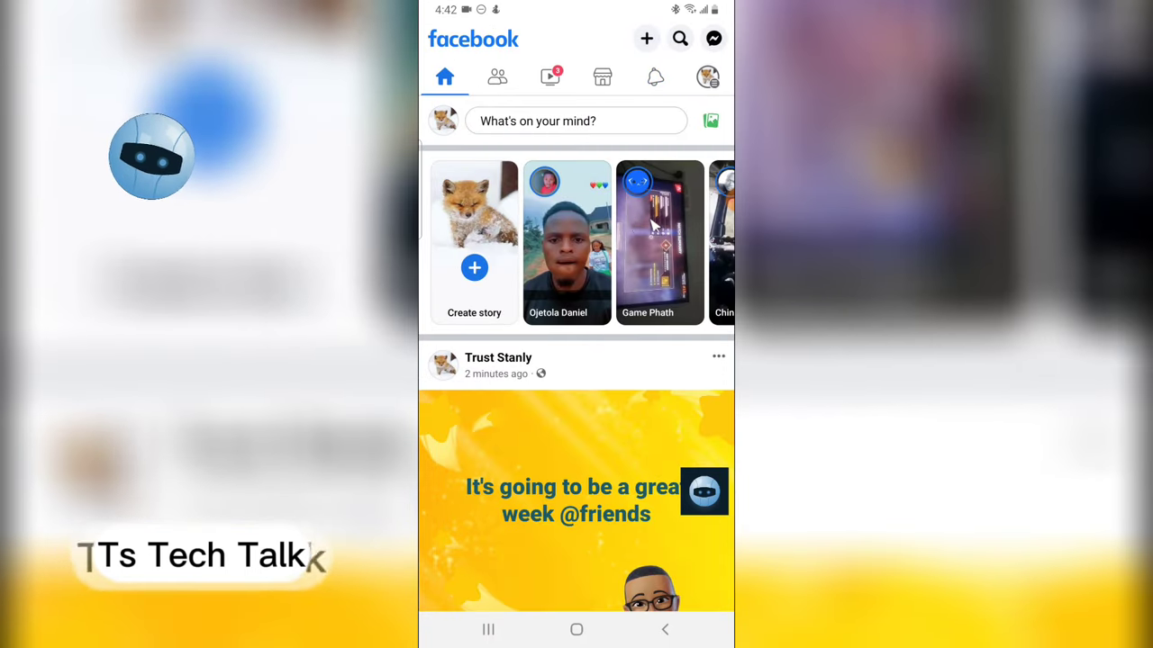